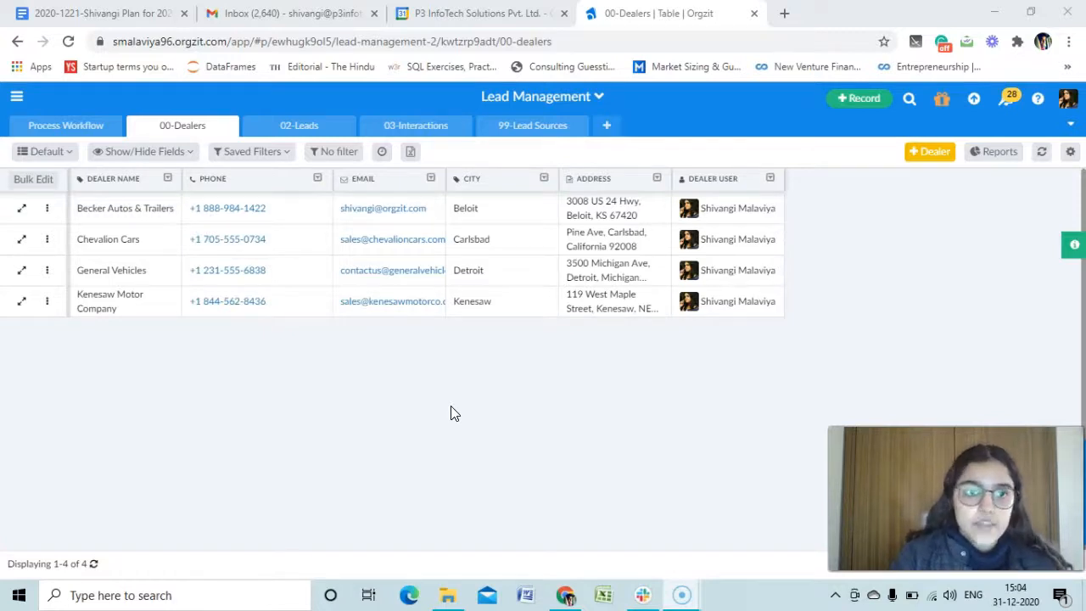
- Open the management settings of the 00-Dealers table and start a new action config of type Email
mouse_move(219, 131)
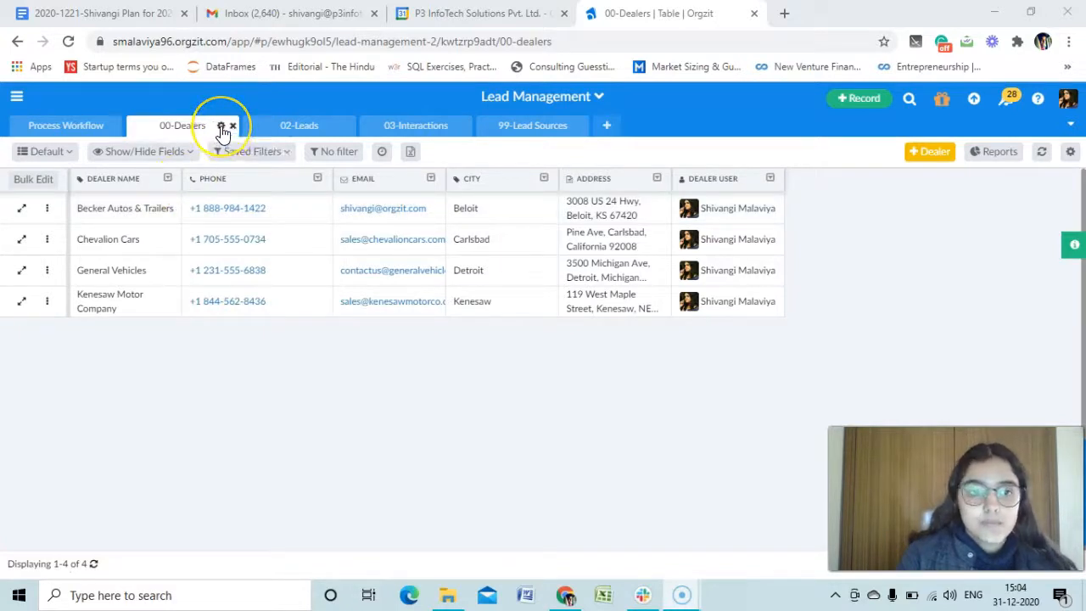
click(222, 130)
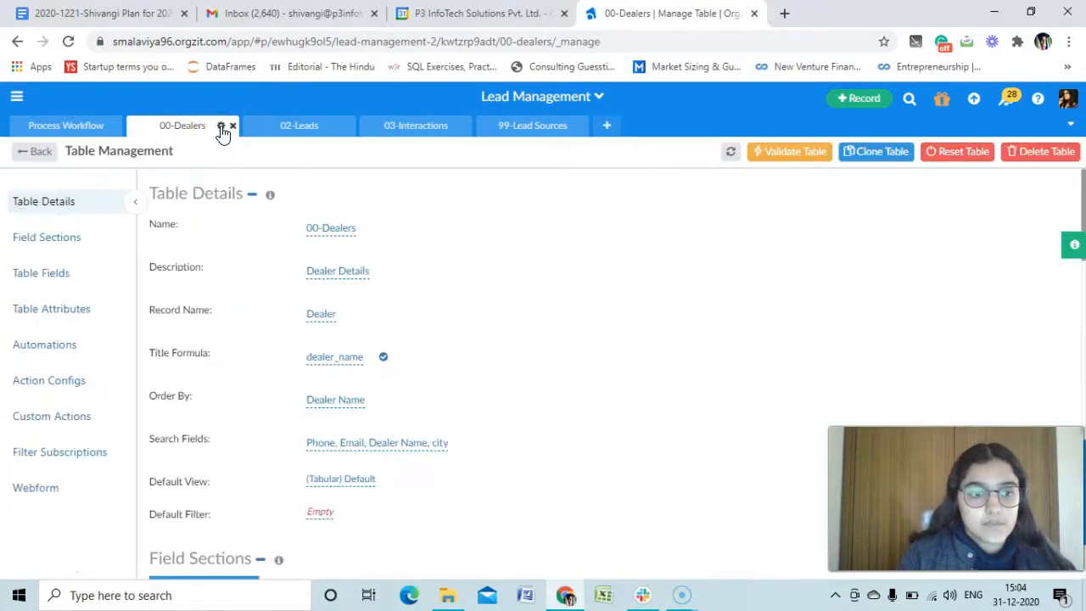
click(76, 386)
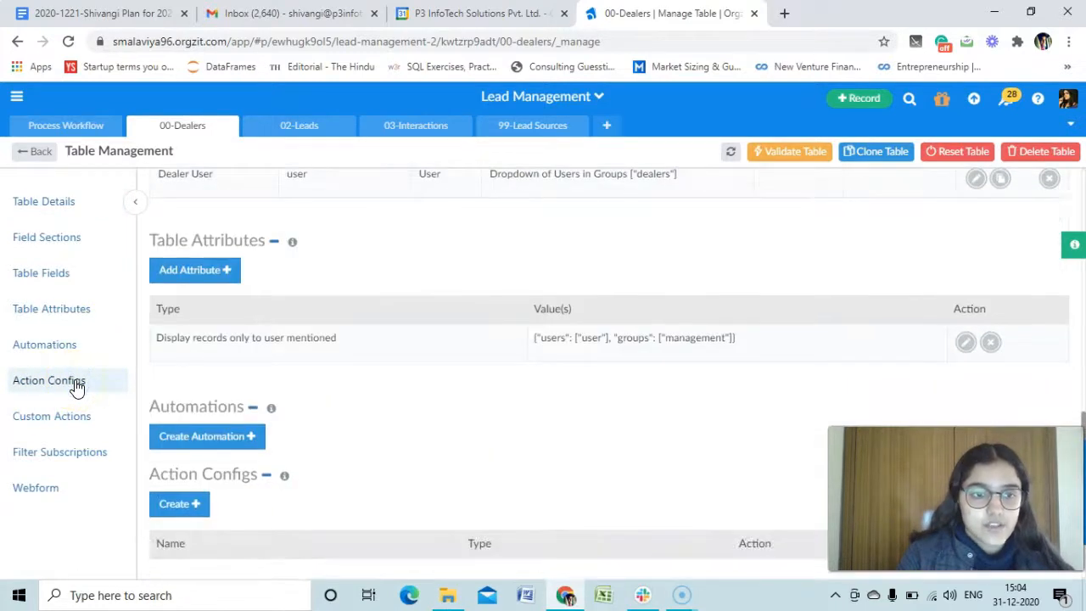
scroll(148, 450, down, 3)
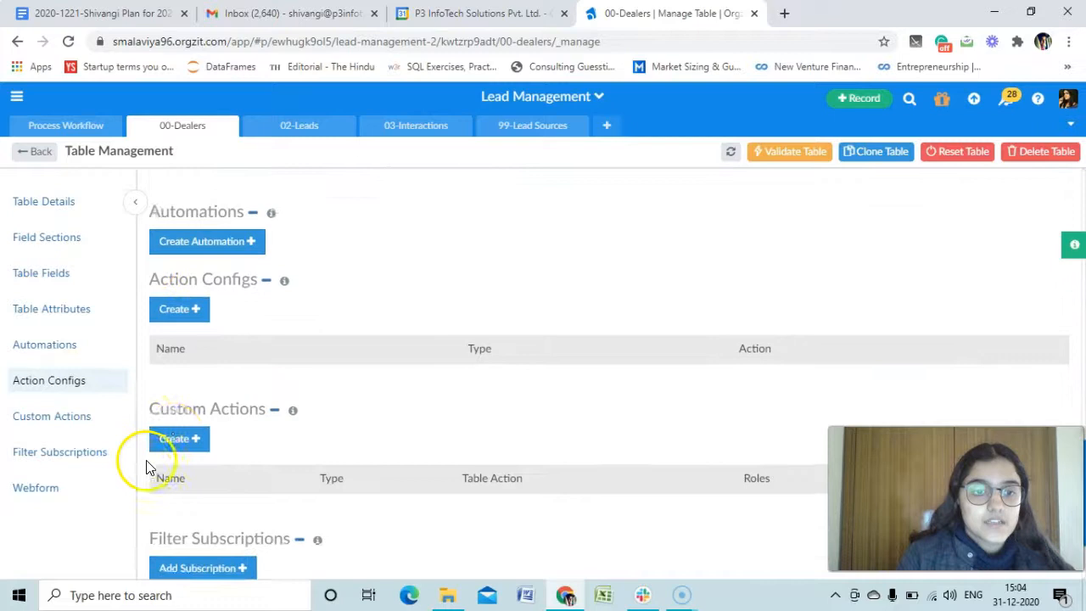
click(180, 310)
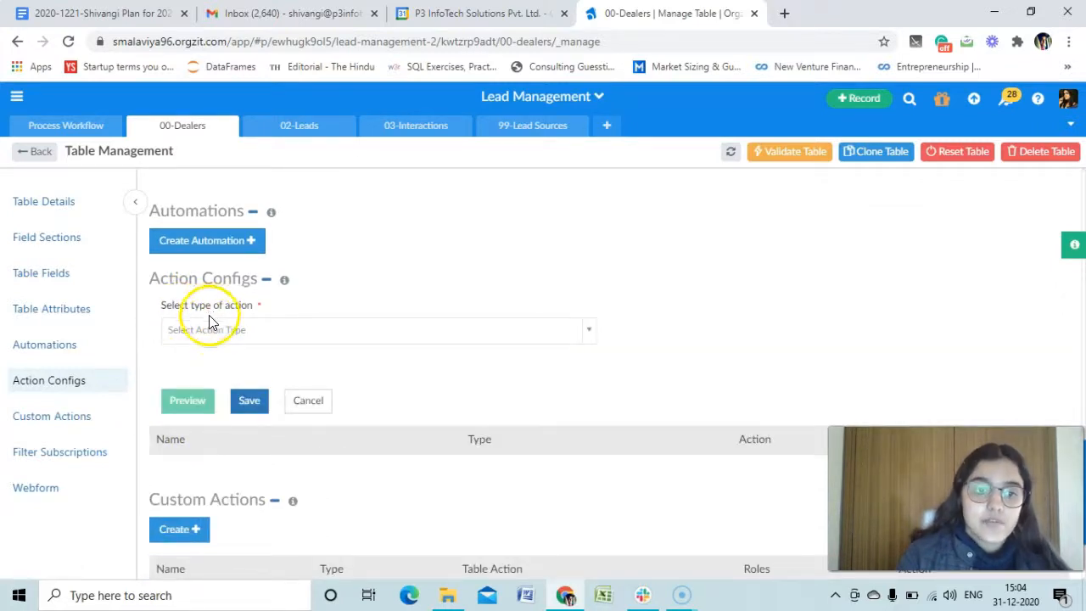
click(279, 334)
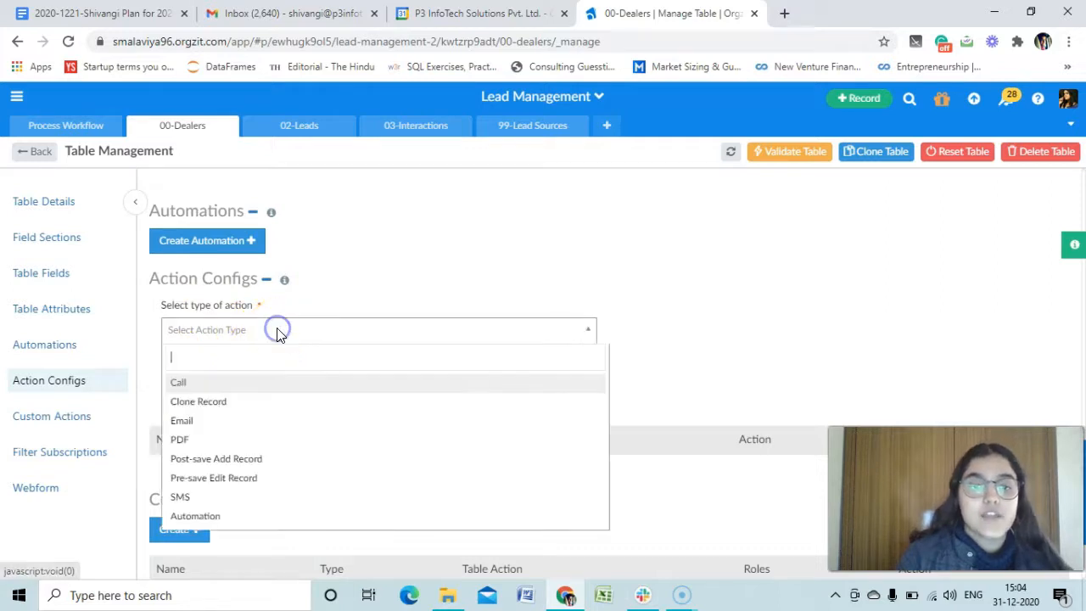
click(188, 421)
- Name the new email action "Order Details"
scroll(235, 399, down, 3)
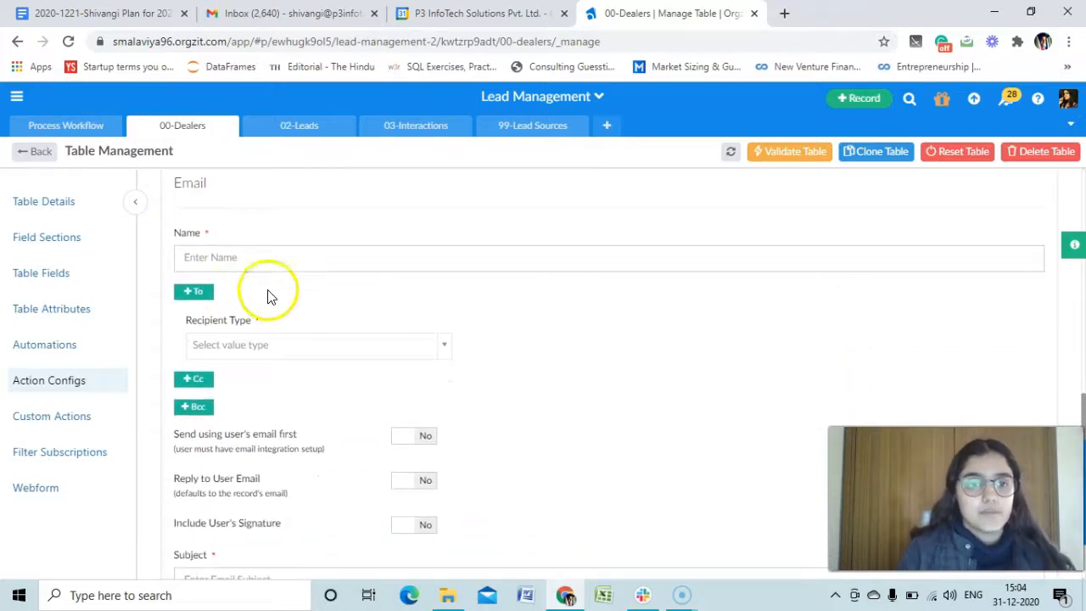
click(270, 265)
text(Order Details)
click(252, 259)
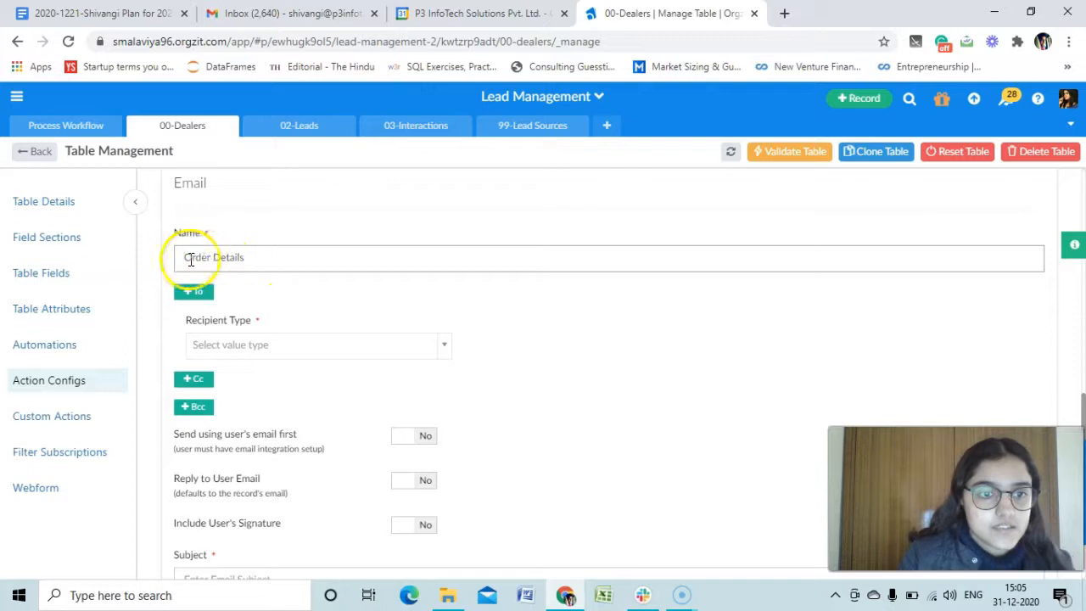
- Set the To recipient type to Field and choose the Email datafield as the recipient
scroll(240, 273, down, 1)
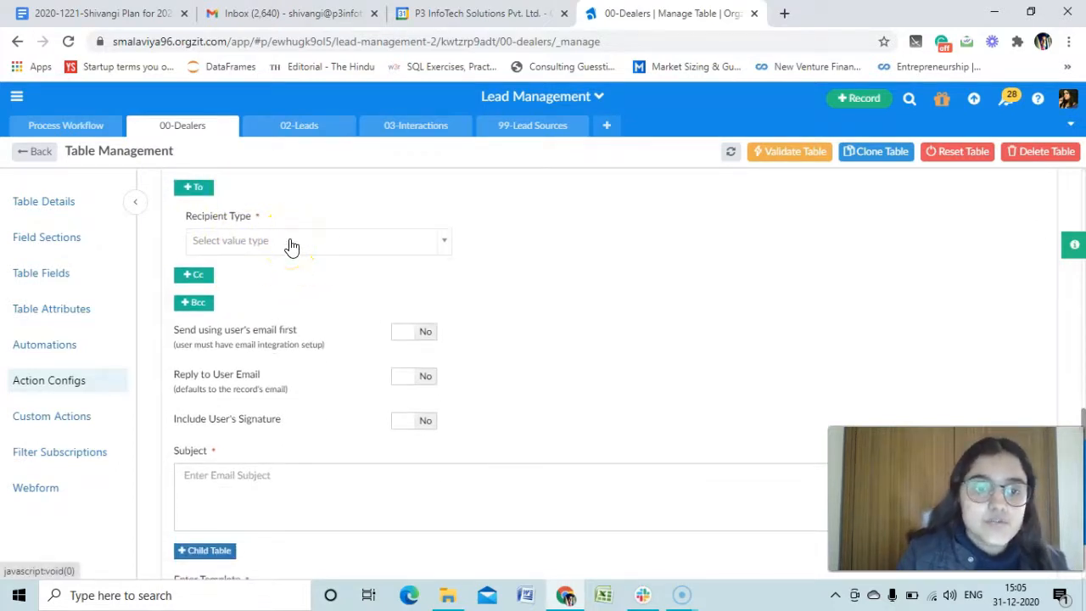
click(291, 246)
click(213, 297)
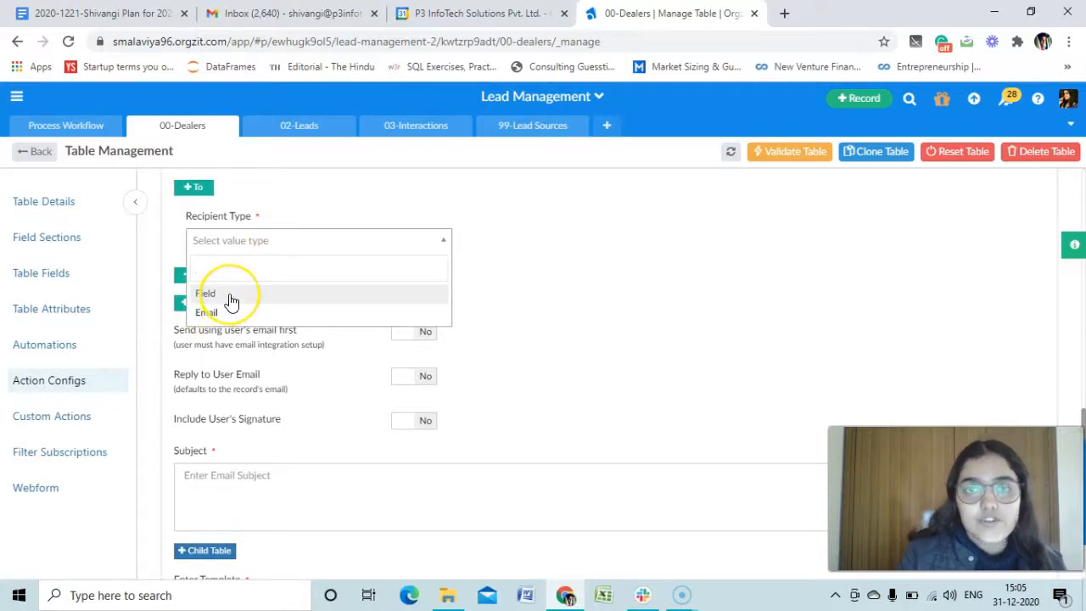
click(213, 295)
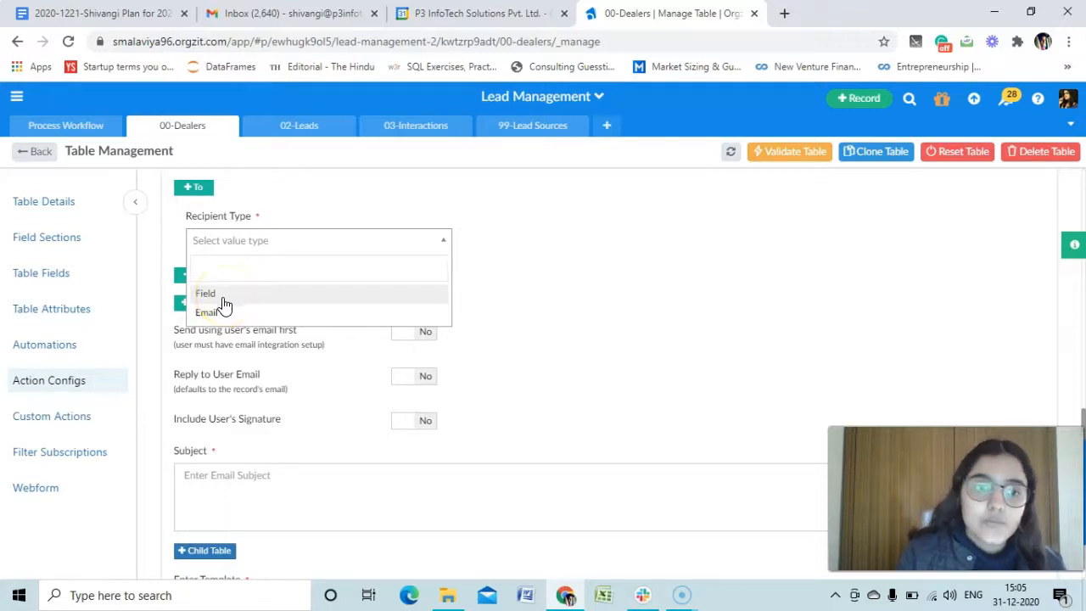
click(208, 314)
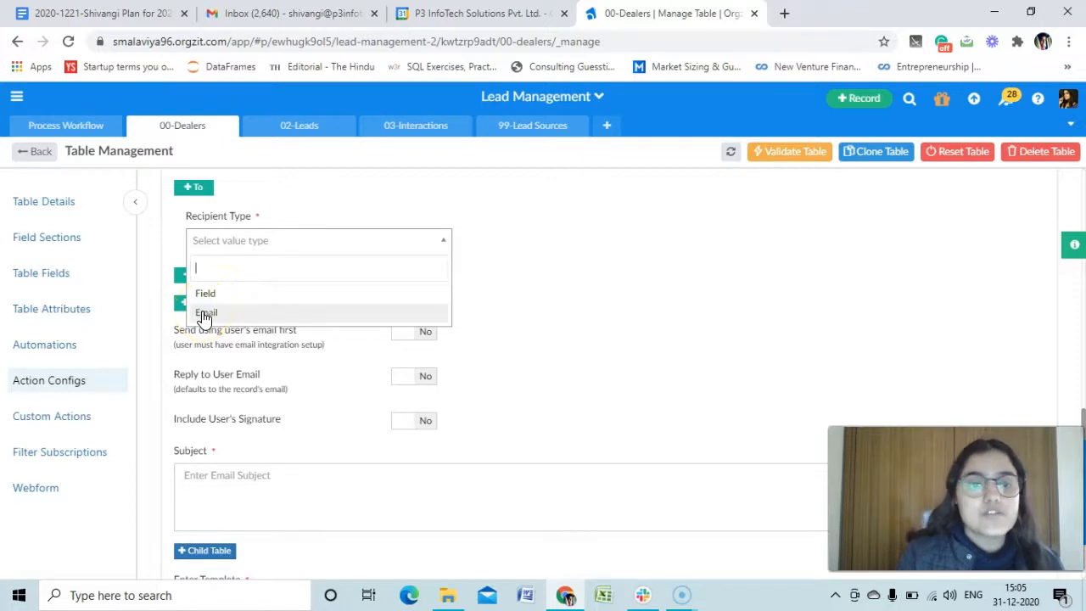
click(218, 297)
click(218, 296)
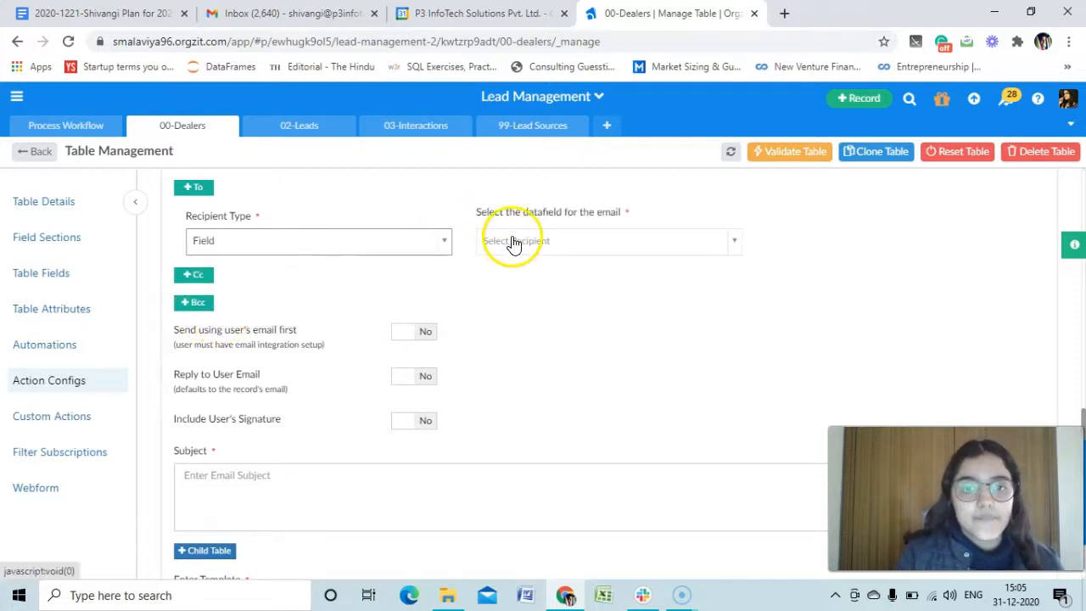
click(513, 242)
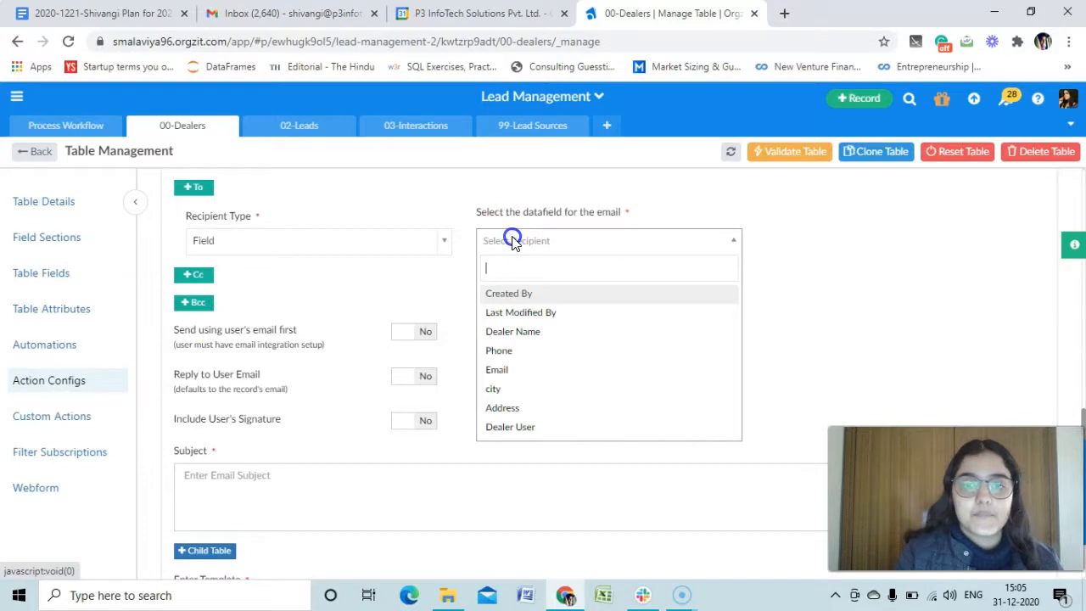
click(488, 373)
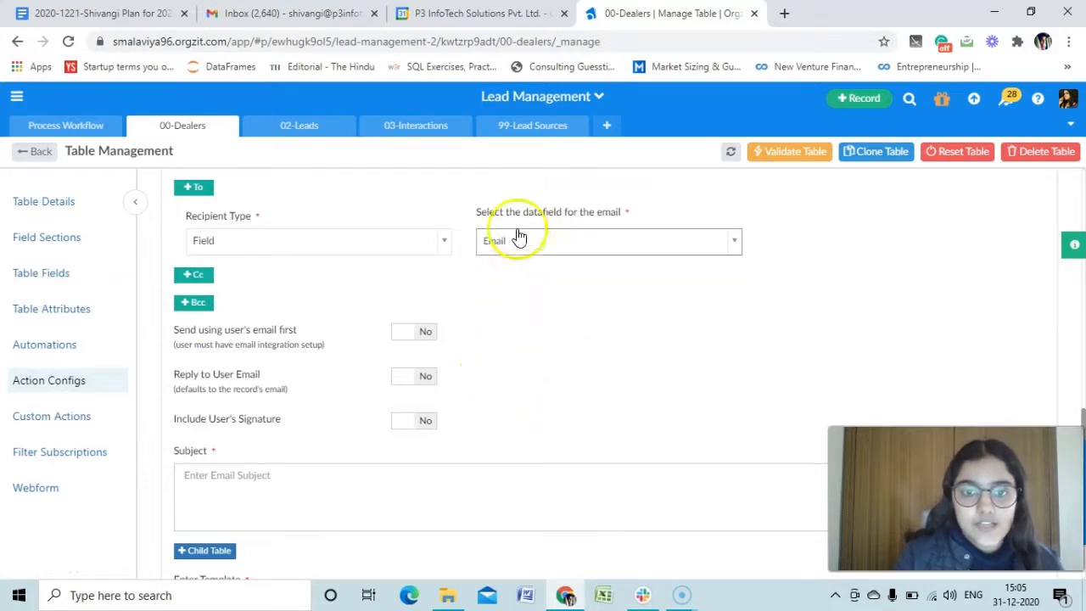
- Enter "Information of Order Details" as the subject of the email action
scroll(465, 285, up, 1)
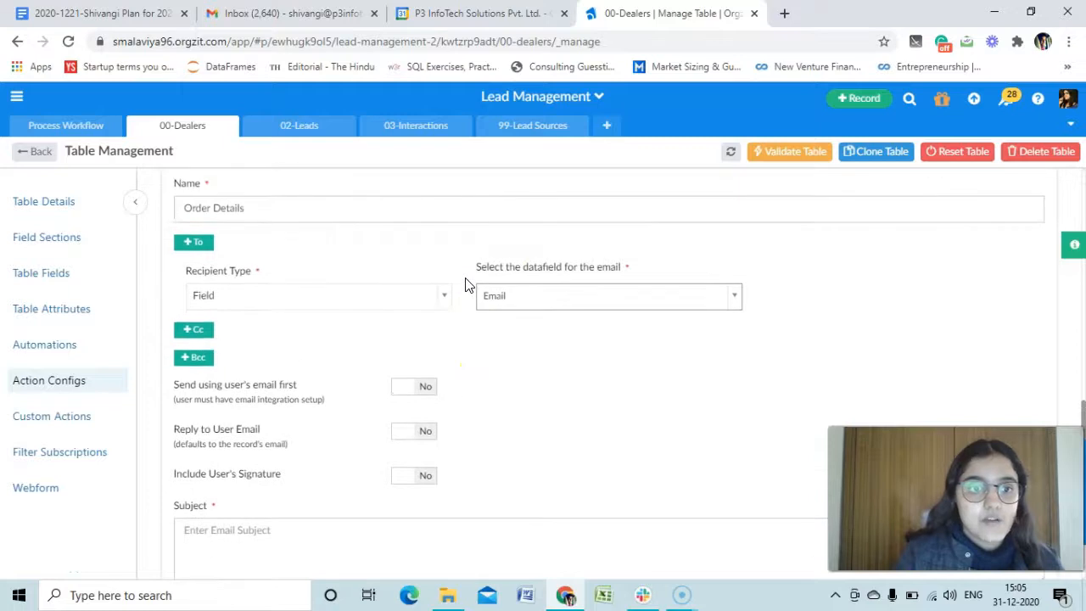
scroll(291, 335, down, 2)
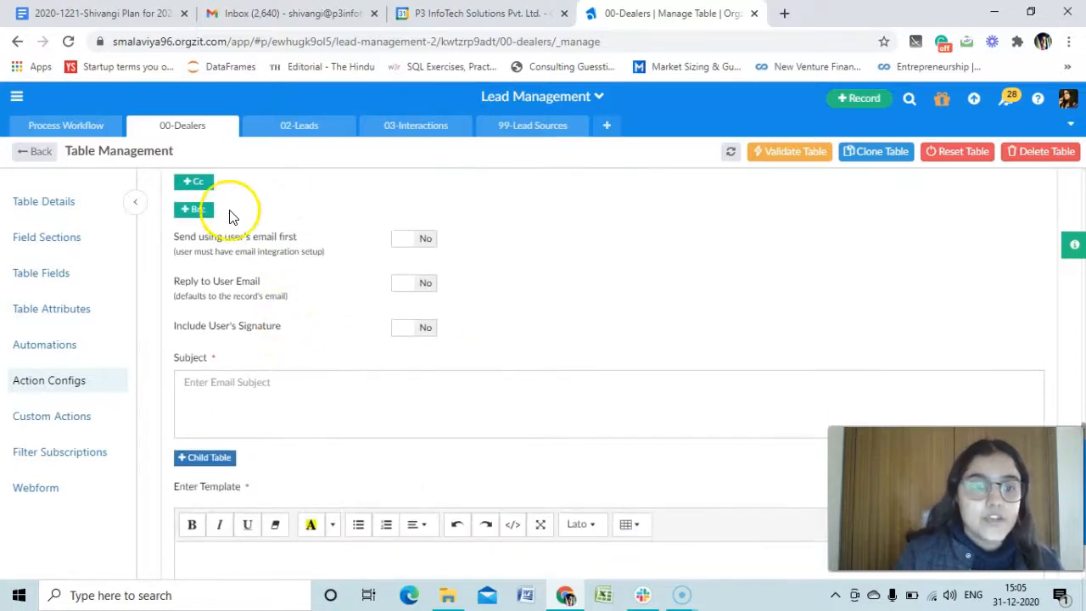
scroll(230, 216, up, 1)
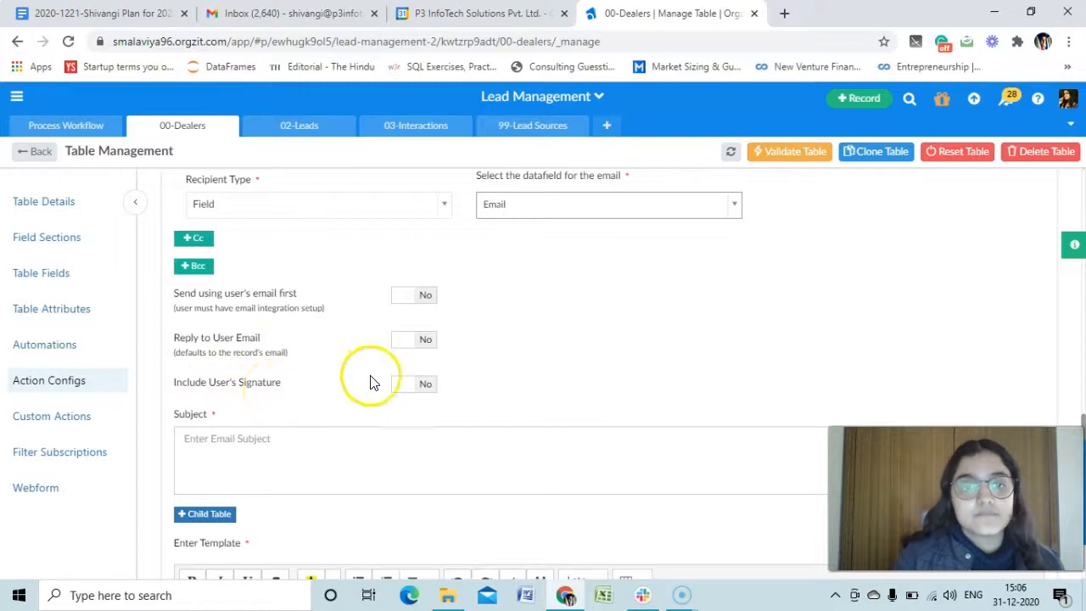
scroll(313, 389, down, 2)
scroll(314, 389, up, 1)
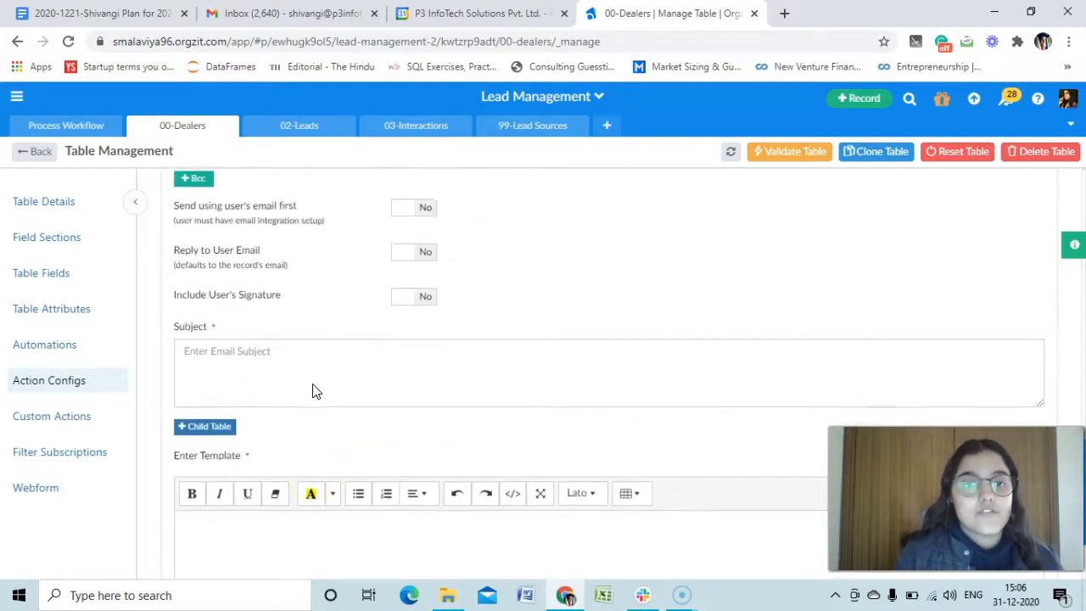
click(223, 355)
text(In)
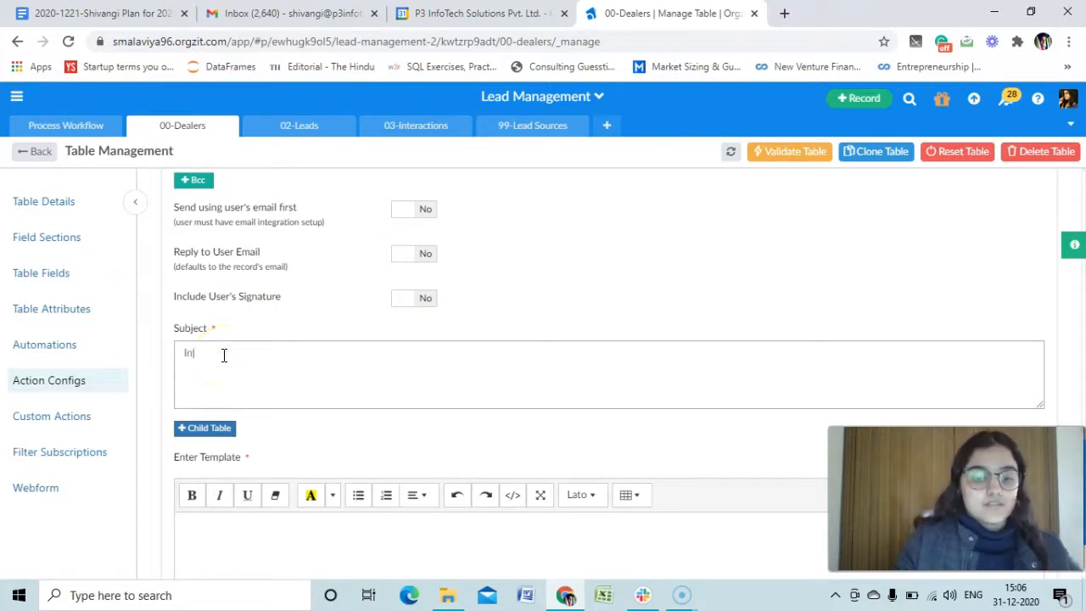
text(formation)
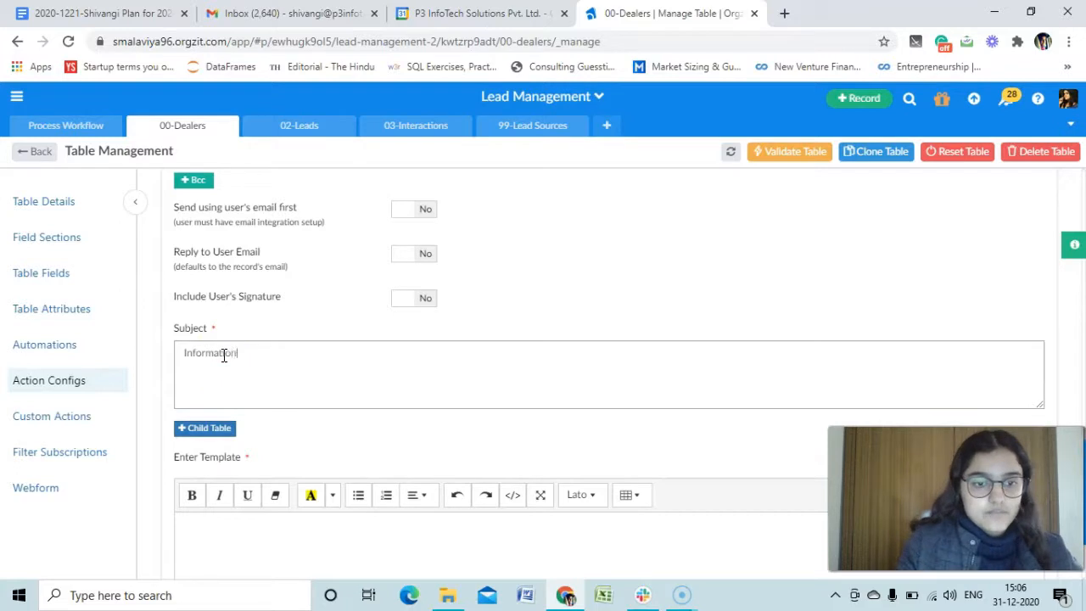
text( of Order Details)
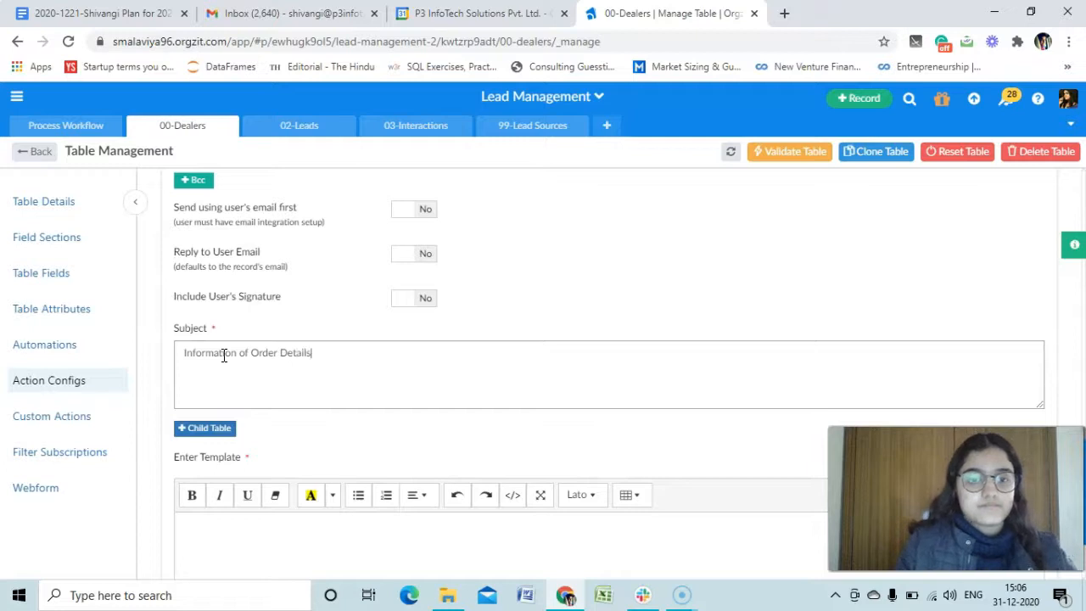
click(342, 391)
- Try disabling the Wysiwyg editor for the email template and re-enable it
scroll(342, 392, down, 2)
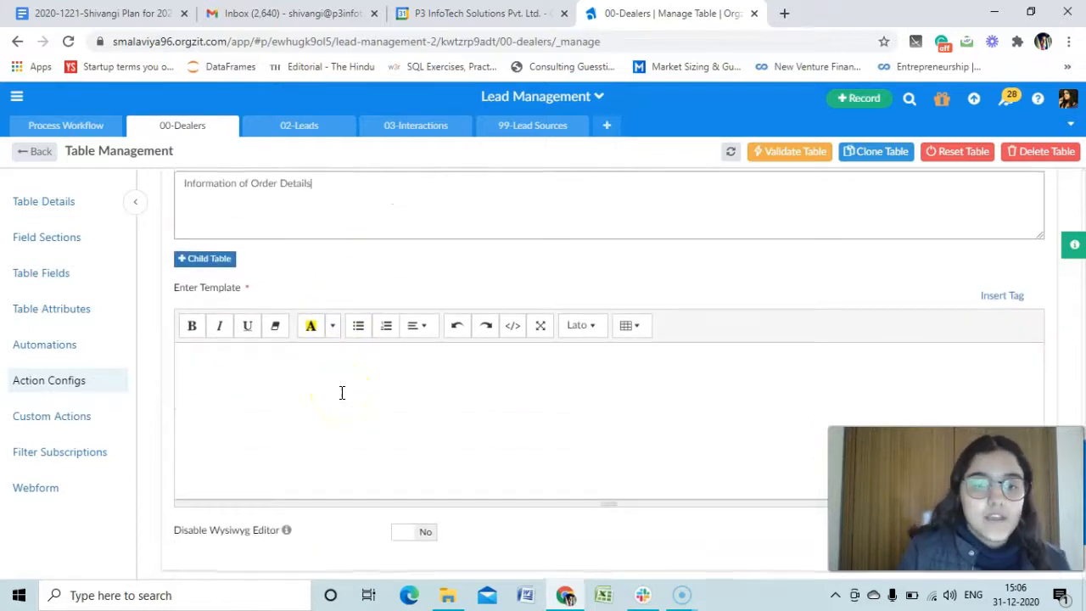
scroll(342, 392, down, 1)
click(275, 328)
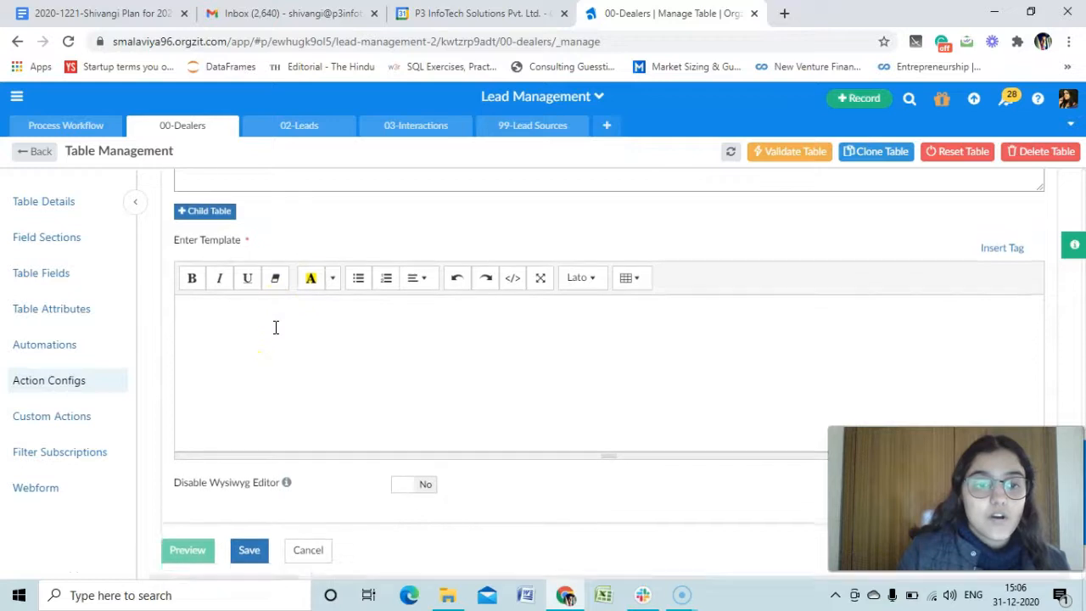
scroll(275, 327, down, 1)
click(223, 314)
click(337, 337)
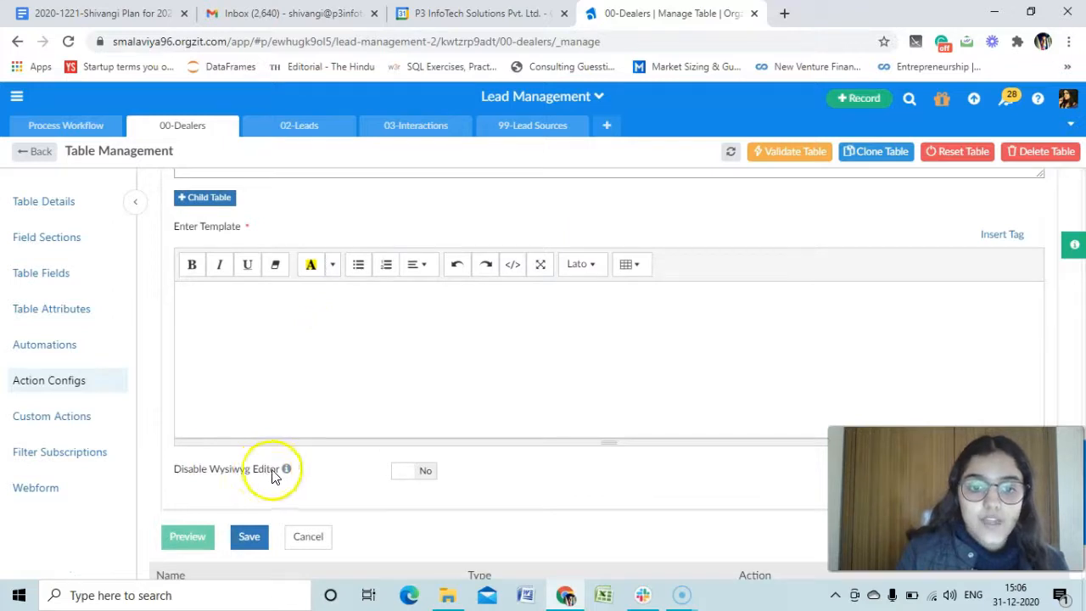
click(412, 479)
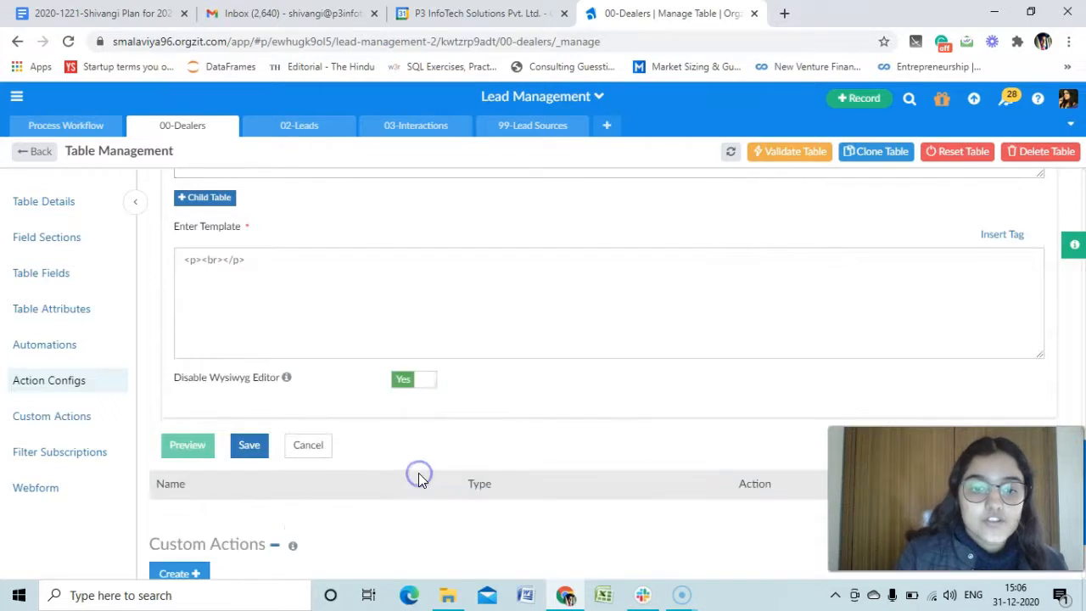
scroll(356, 365, up, 1)
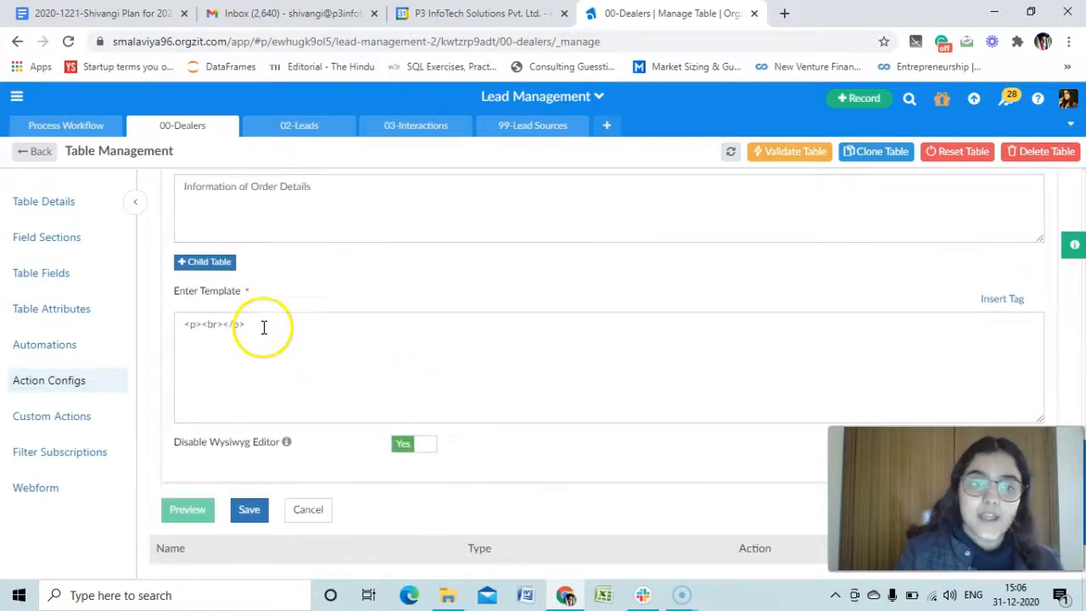
click(404, 446)
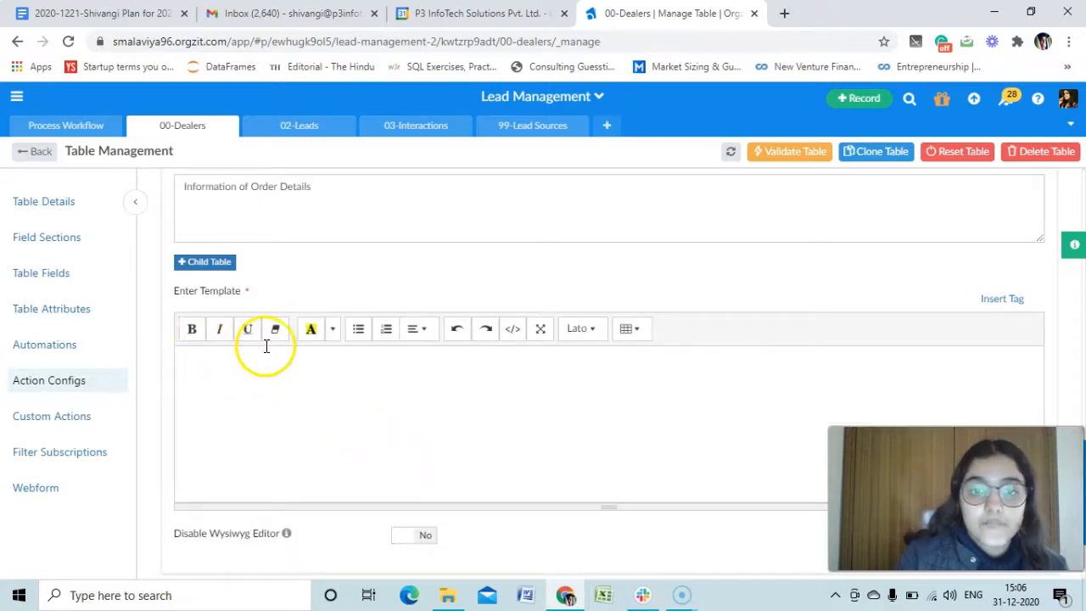
click(515, 334)
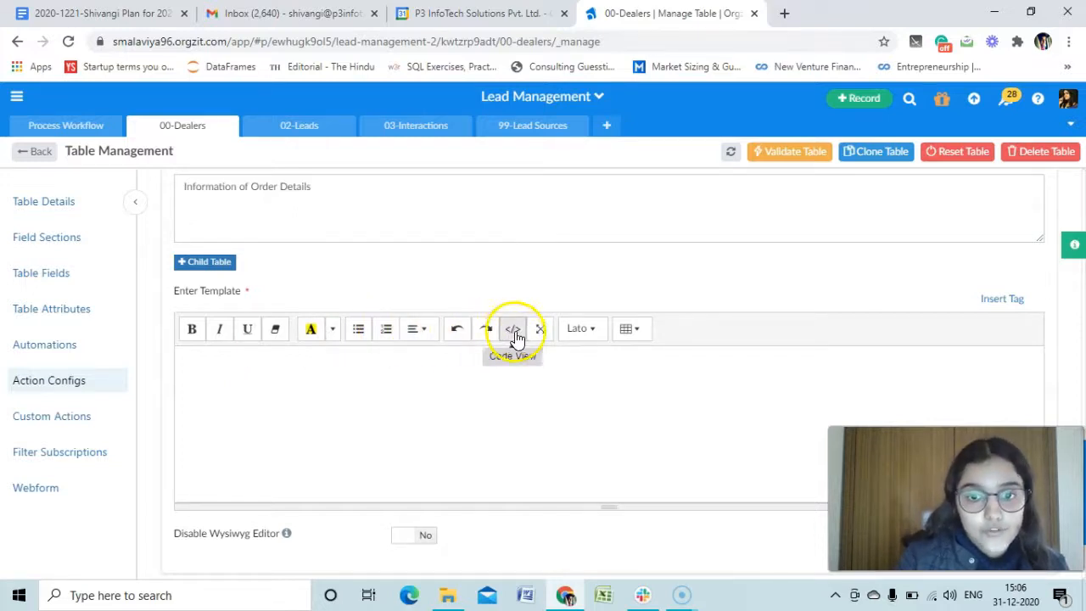
- Disable the Wysiwyg editor for the email template and replace the existing HTML code with the greeting "Hi"
click(408, 537)
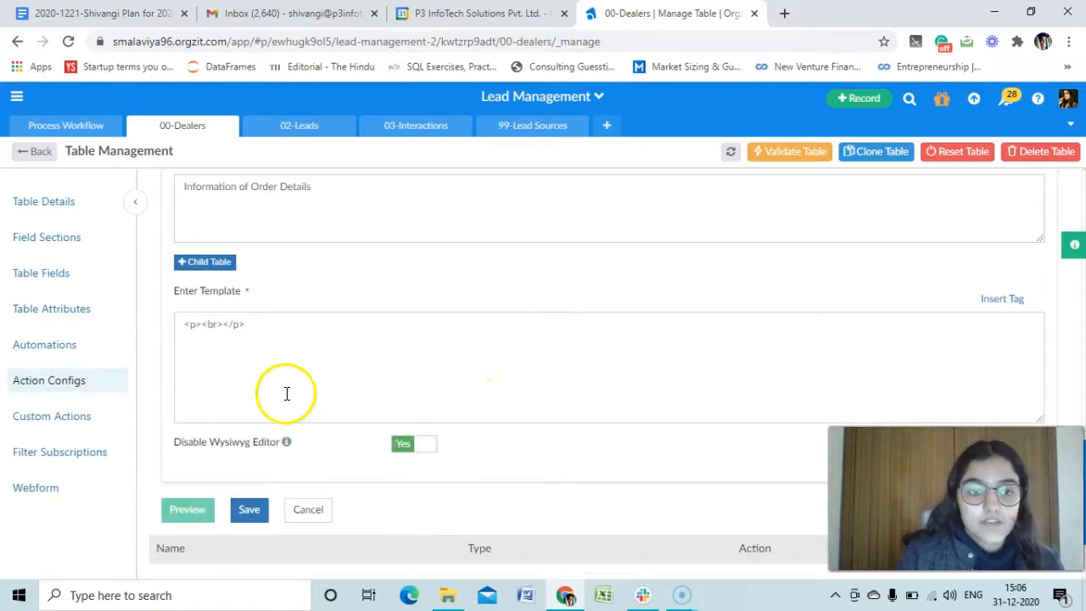
drag(247, 321, 164, 322)
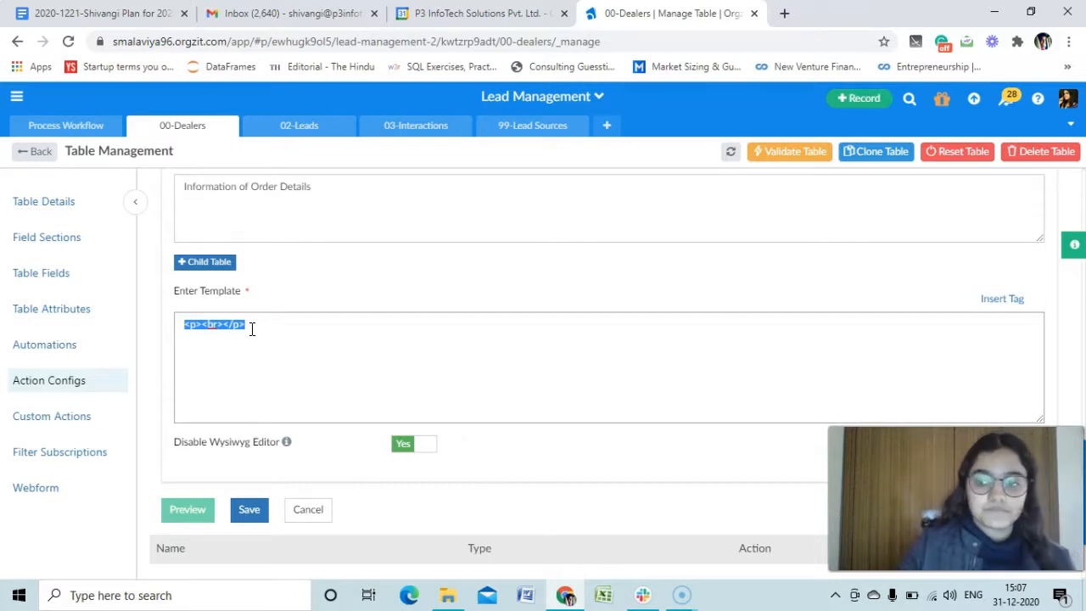
key(BackSpace)
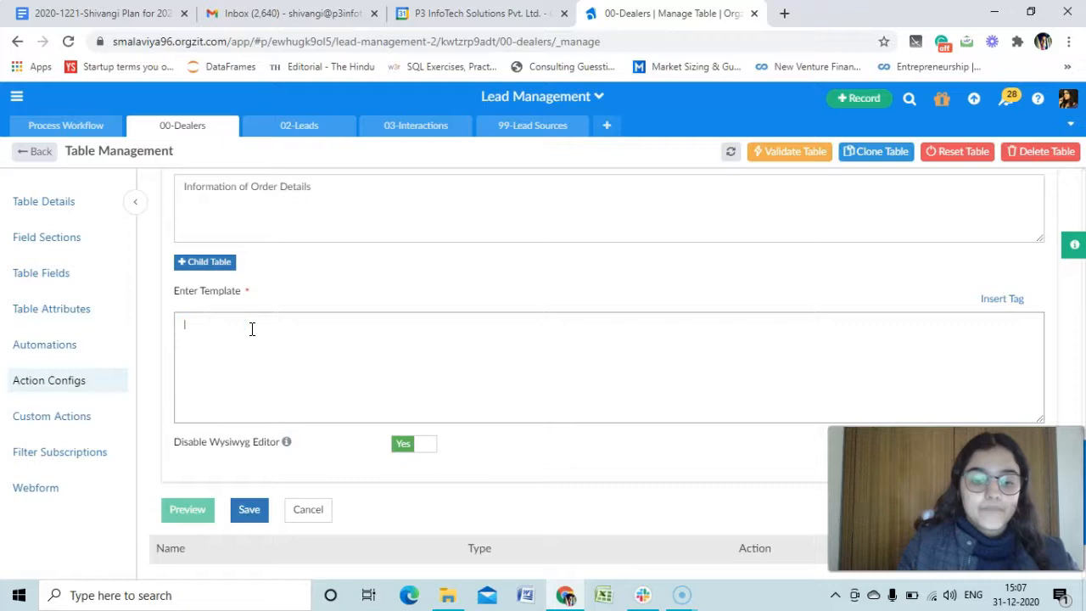
text(Hi)
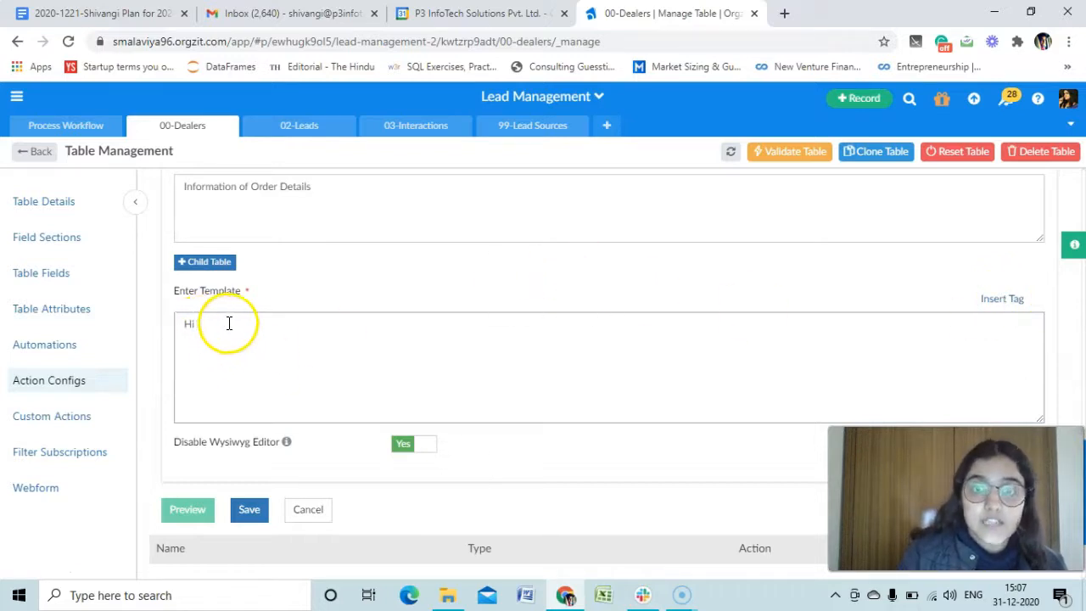
- Look up the Dealer Name datafield tag and add {{dealer_name}} after "Hi" in the email template
click(1017, 304)
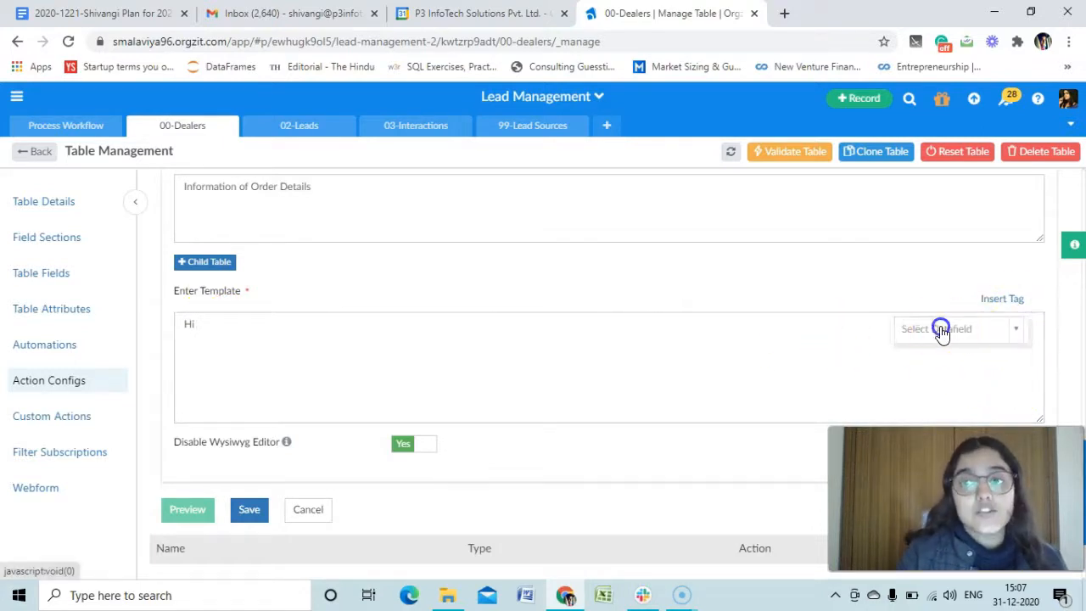
click(940, 330)
scroll(933, 390, down, 2)
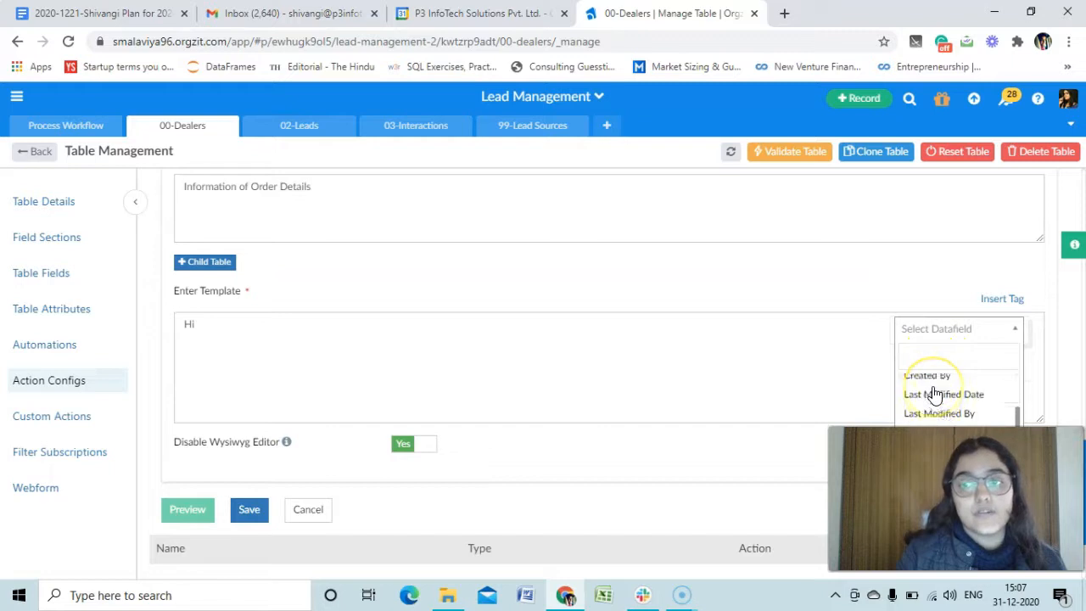
text(name)
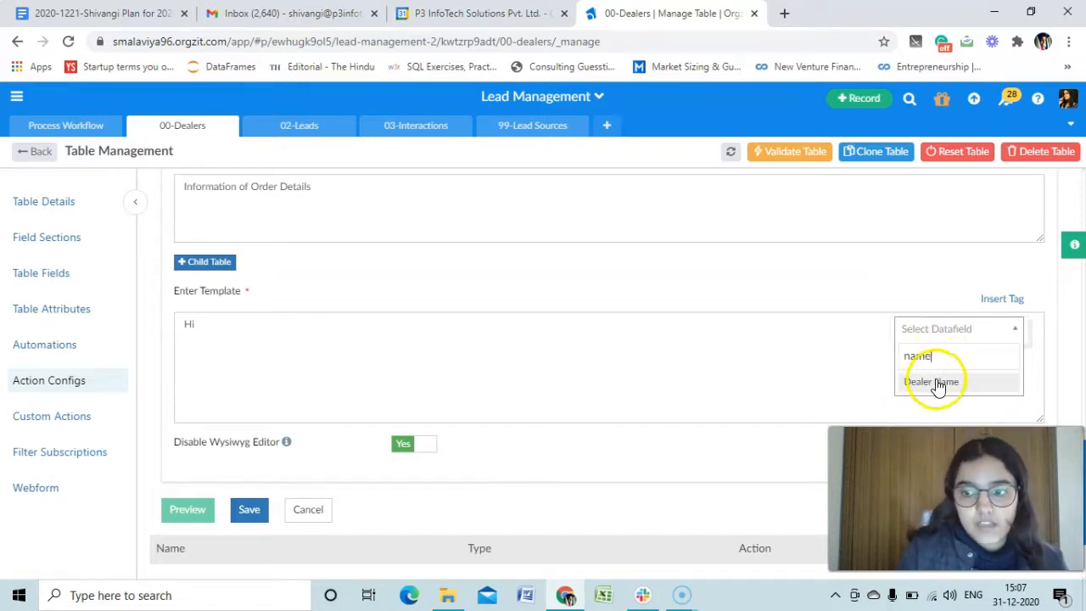
click(938, 383)
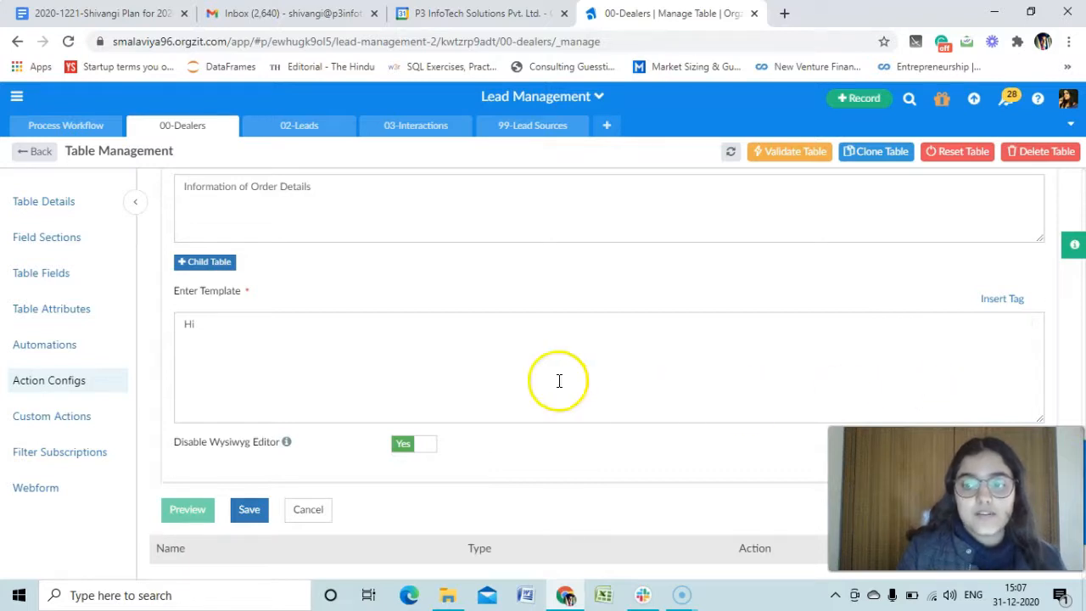
click(223, 326)
text({{dealer_name}})
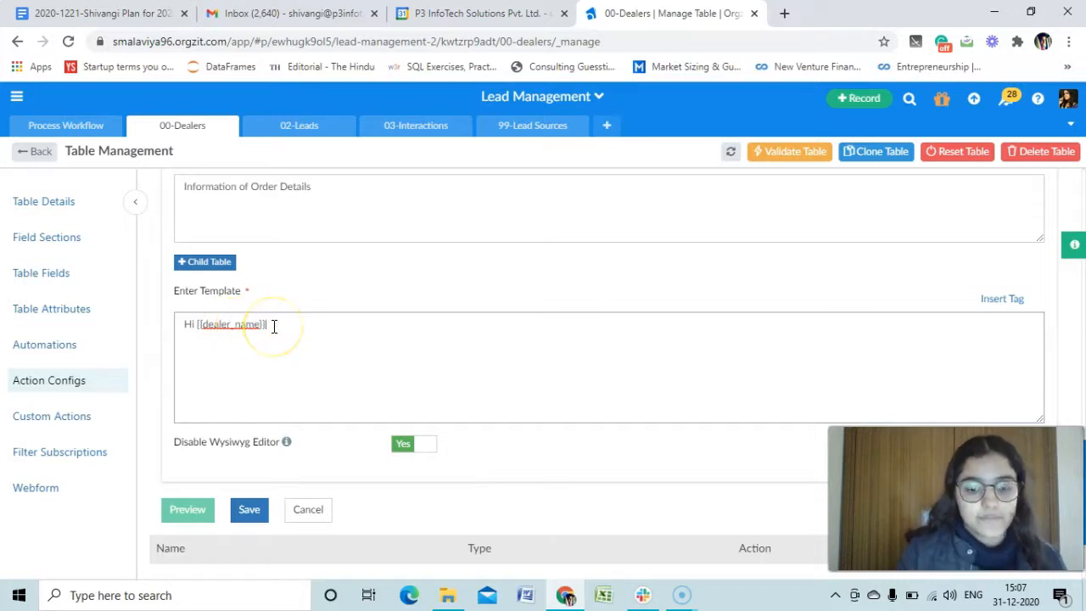
- Complete the email template with the line "Please send in the Order details." and the closing "Regards" in separate paragraphs
key(Return)
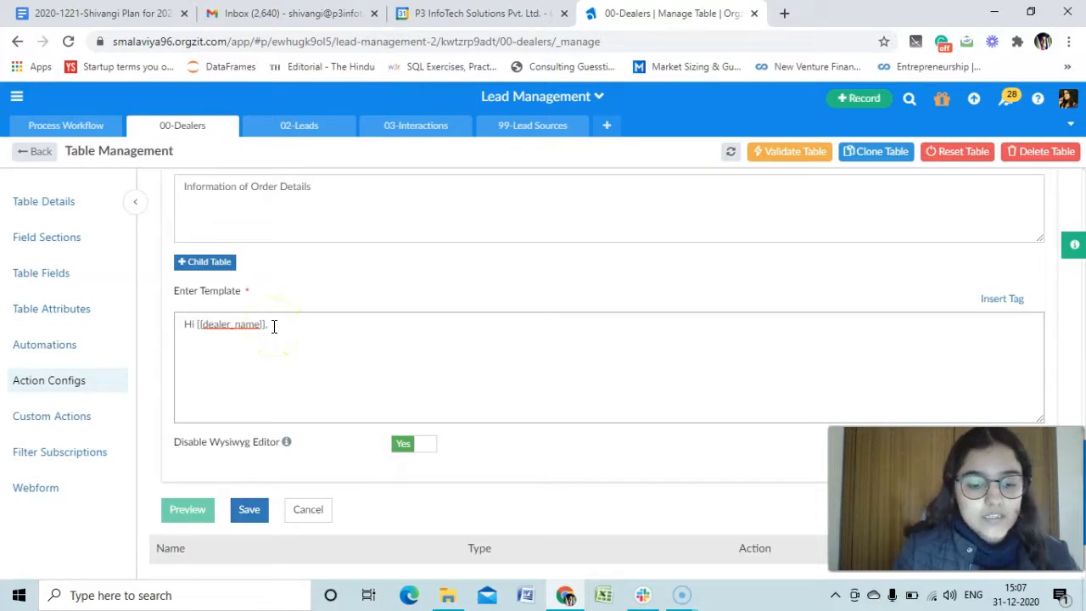
key(Return)
text(Please send in the Order details.)
key(Return)
key(Return)
text(Regards)
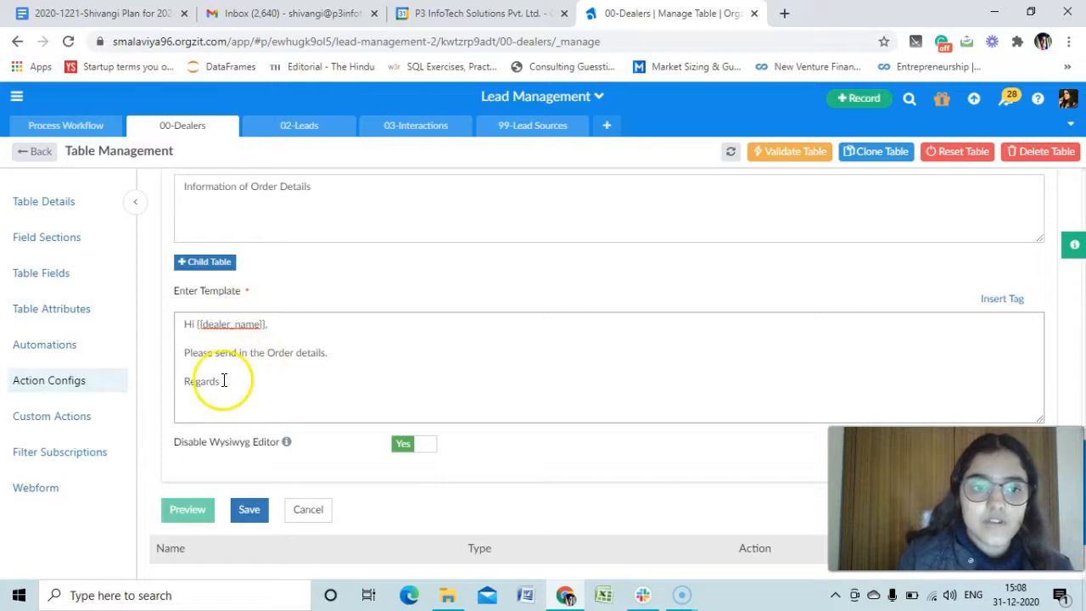
- Check the {{dealer_name}} tag in the template and save the Order Details email action config
click(196, 323)
drag(196, 324, 259, 321)
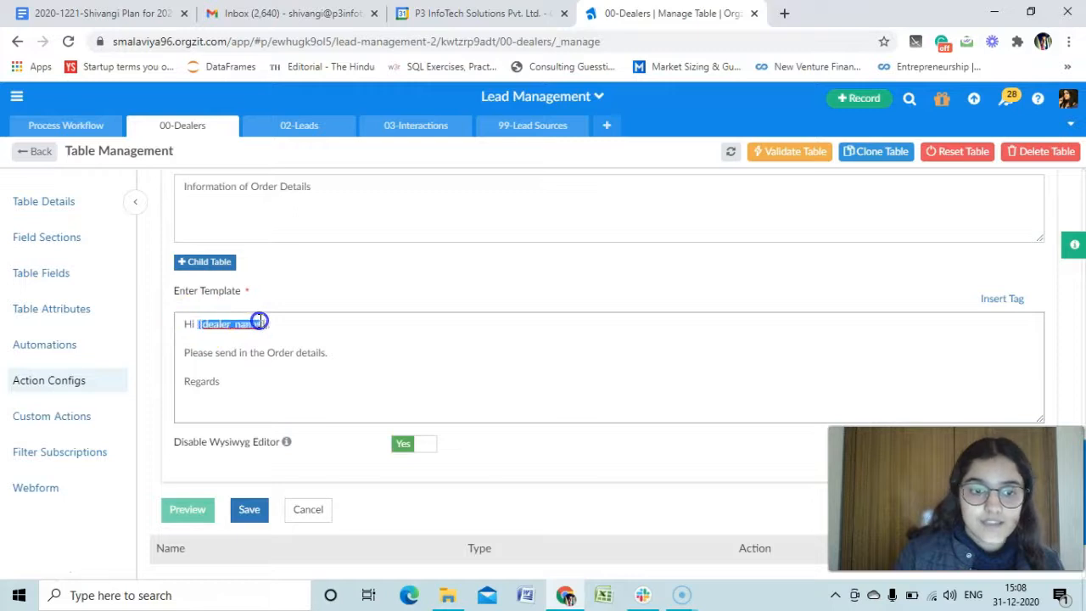
click(293, 325)
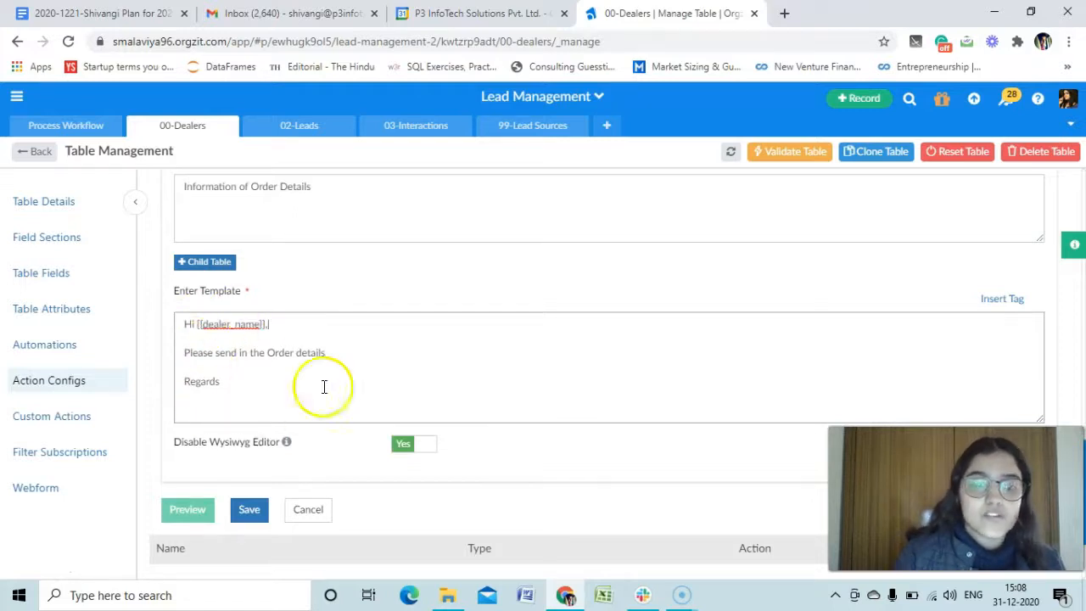
scroll(315, 298, down, 1)
click(249, 405)
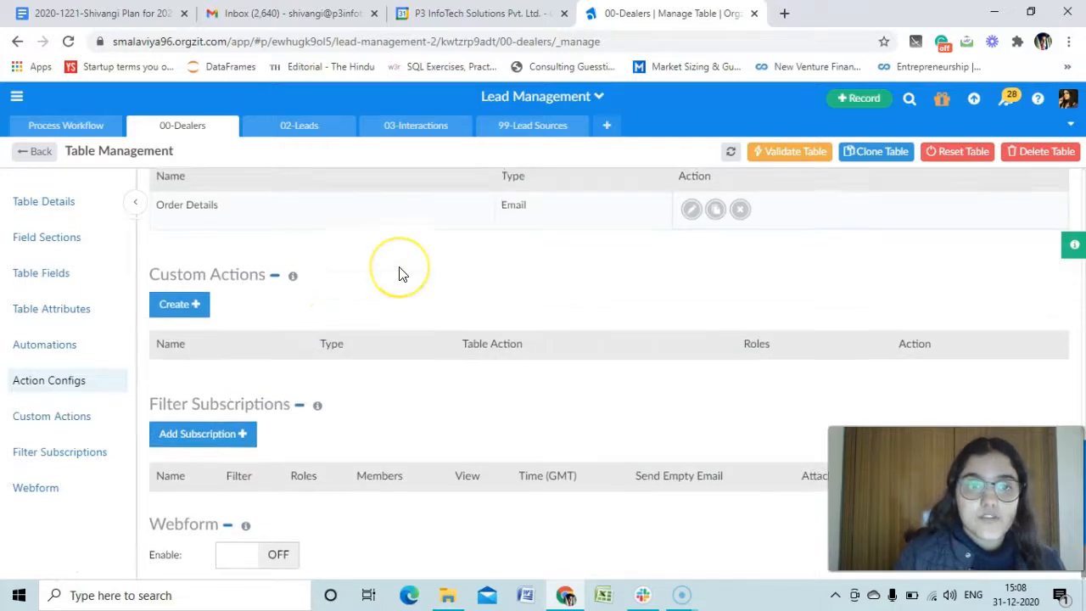
- Start a new custom action for the 00-Dealers table and name it "Send Email"
scroll(399, 276, up, 1)
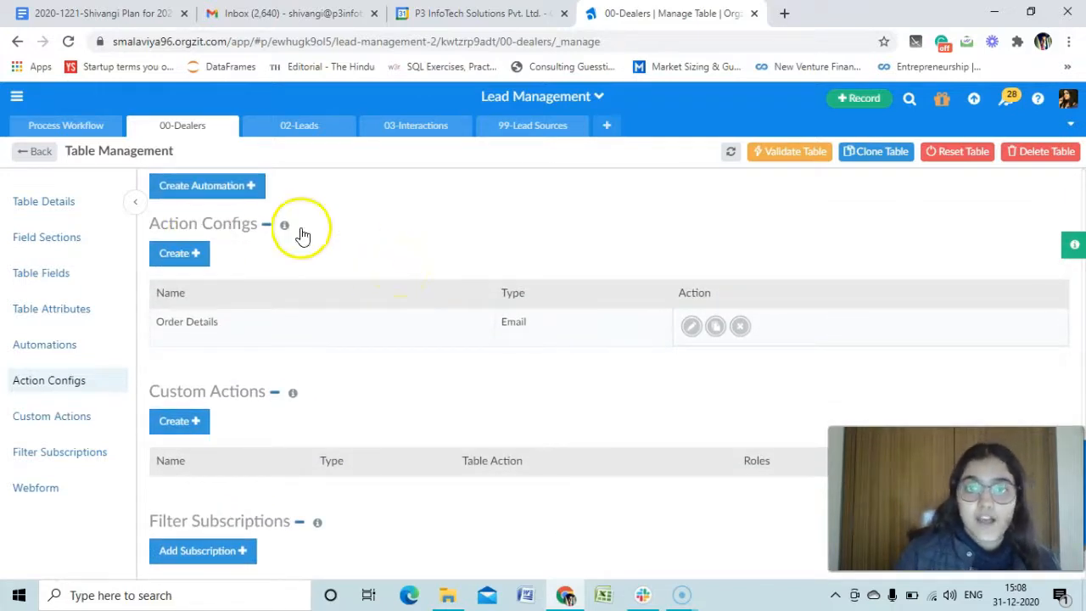
scroll(332, 230, down, 1)
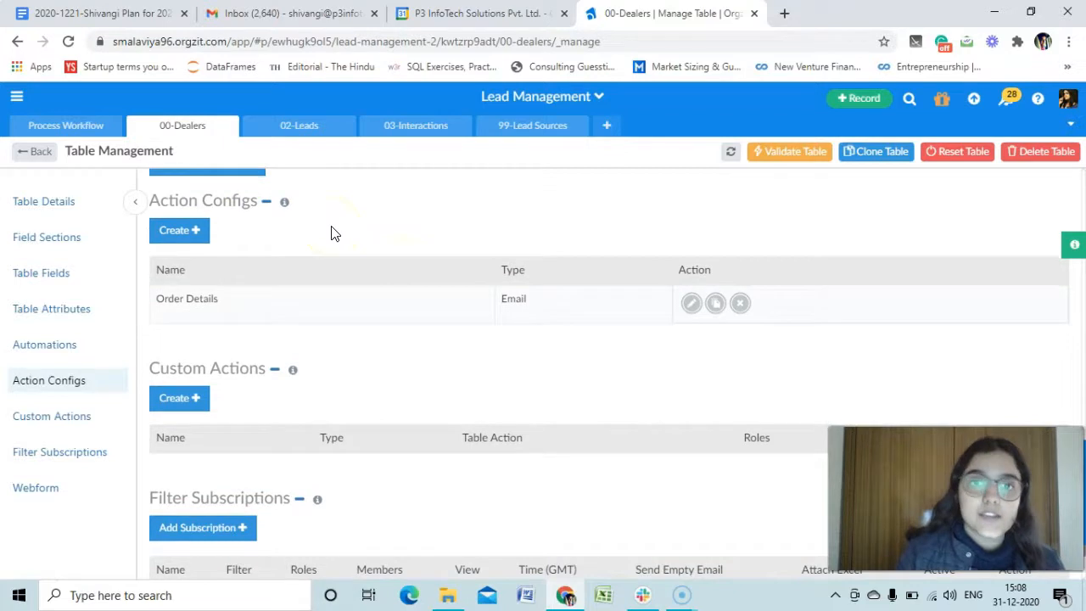
scroll(332, 230, down, 1)
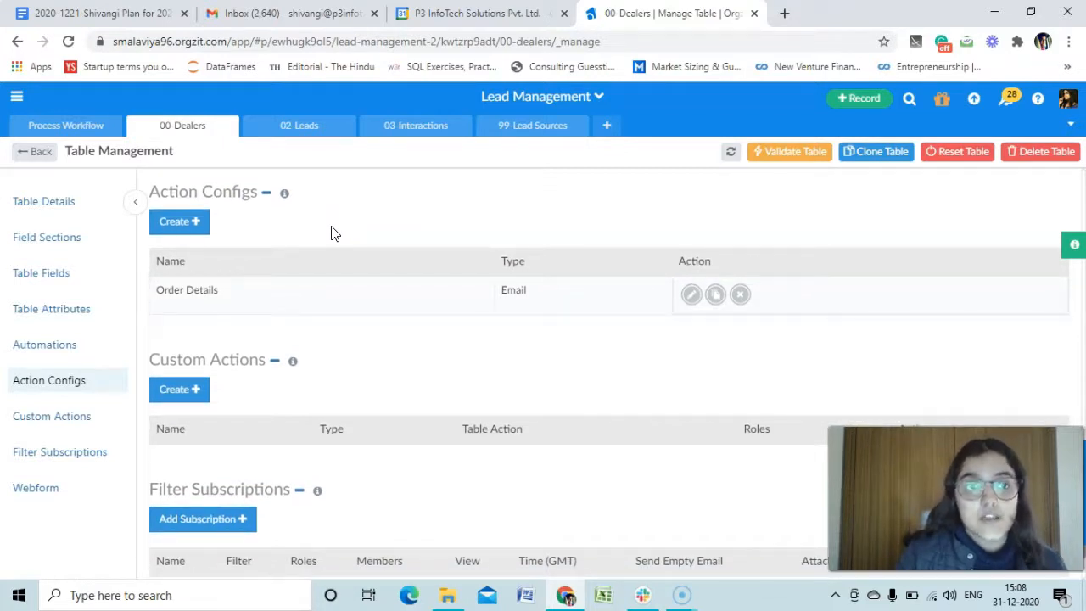
scroll(276, 260, down, 1)
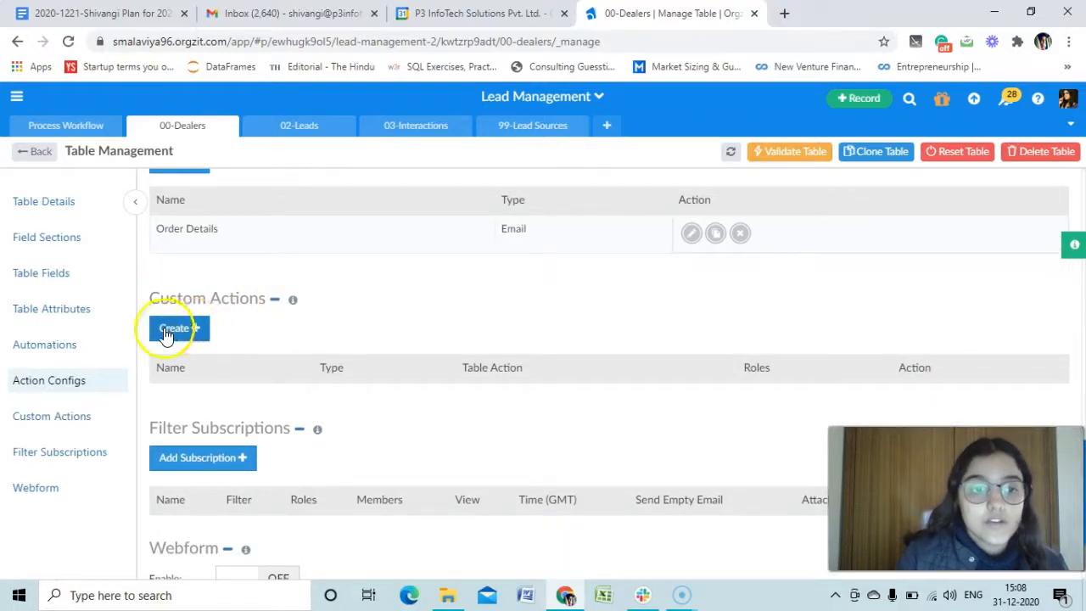
click(173, 330)
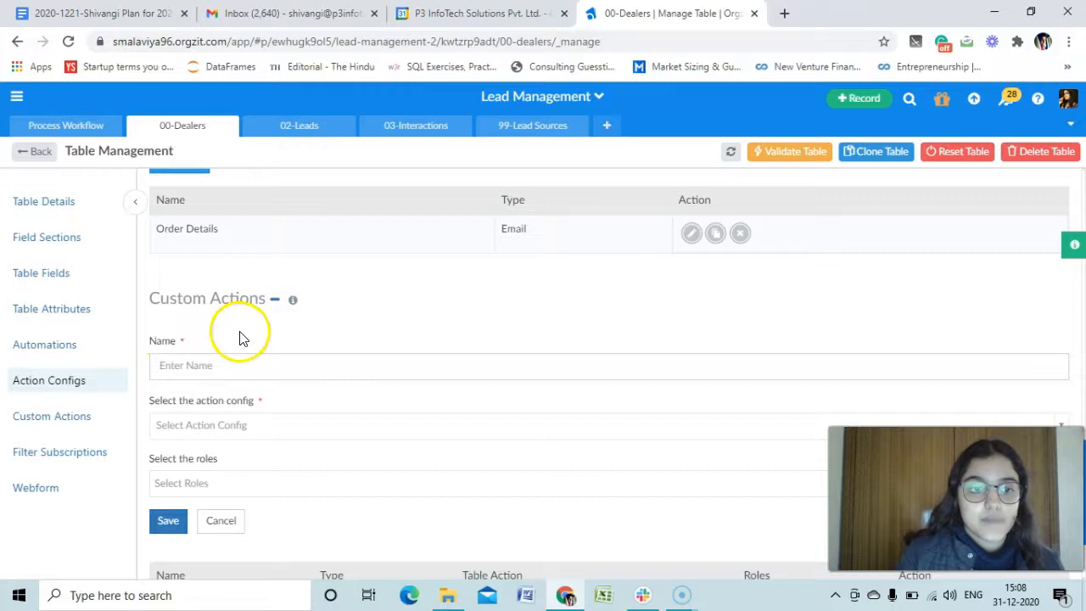
scroll(240, 338, down, 1)
click(253, 269)
text(Send Email)
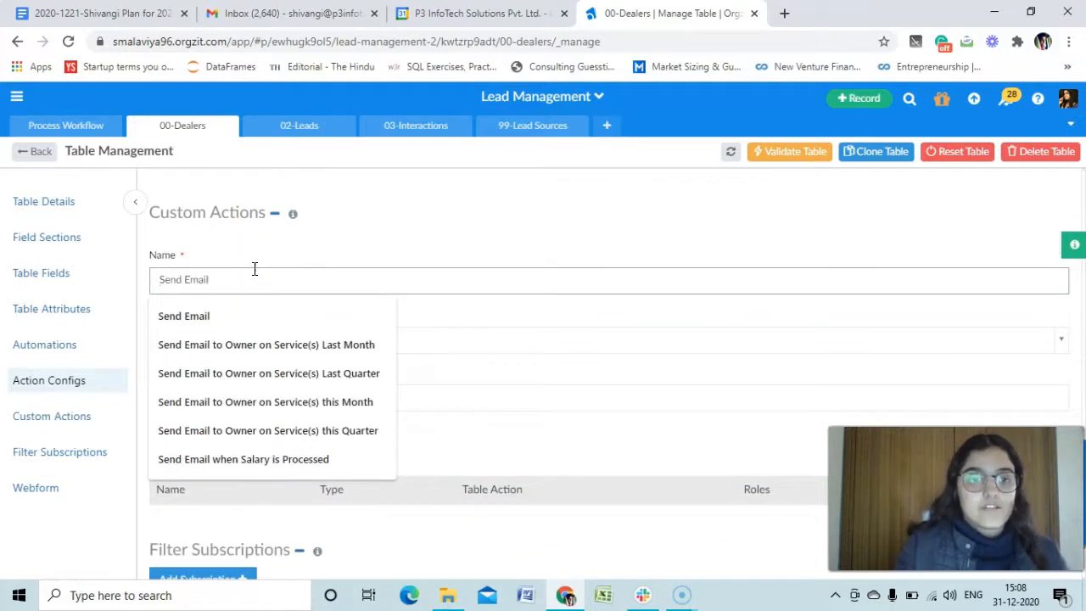
click(222, 314)
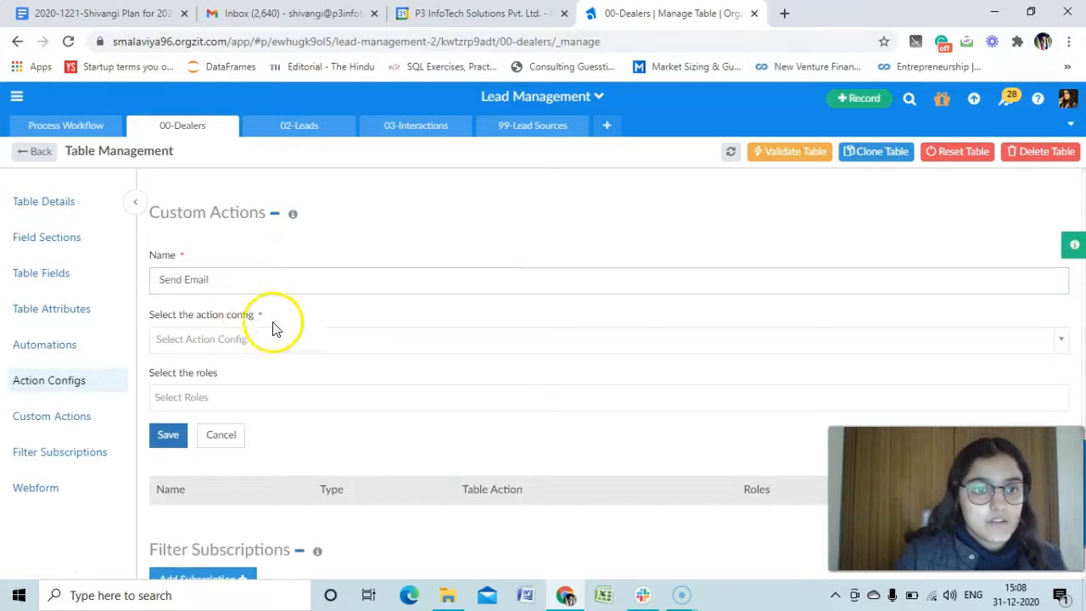
- Assign the Order Details action config and the Management role to the Send Email custom action and save it
click(219, 341)
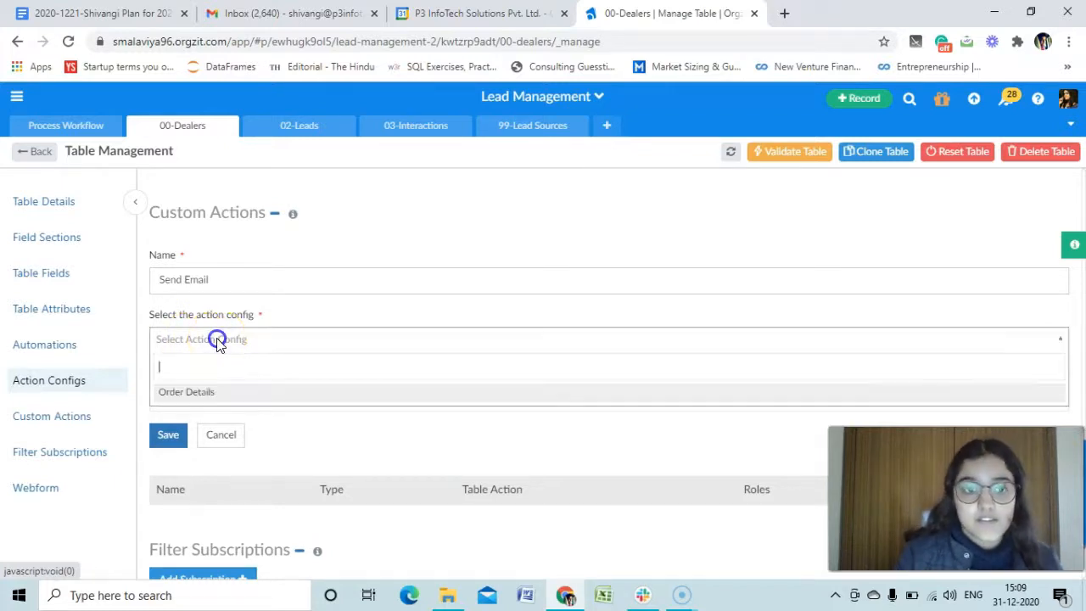
click(190, 398)
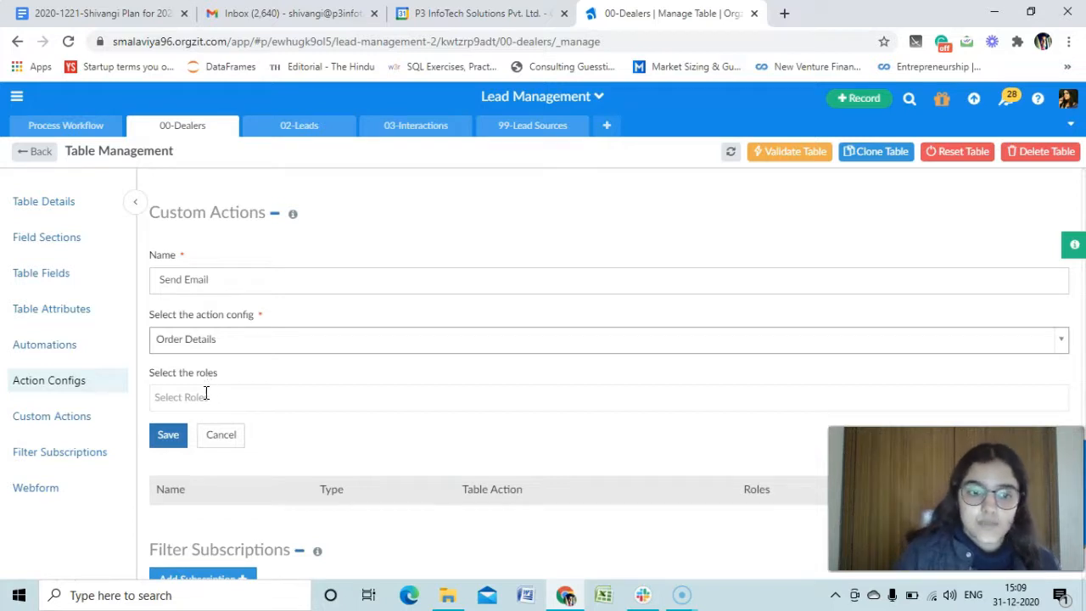
click(206, 396)
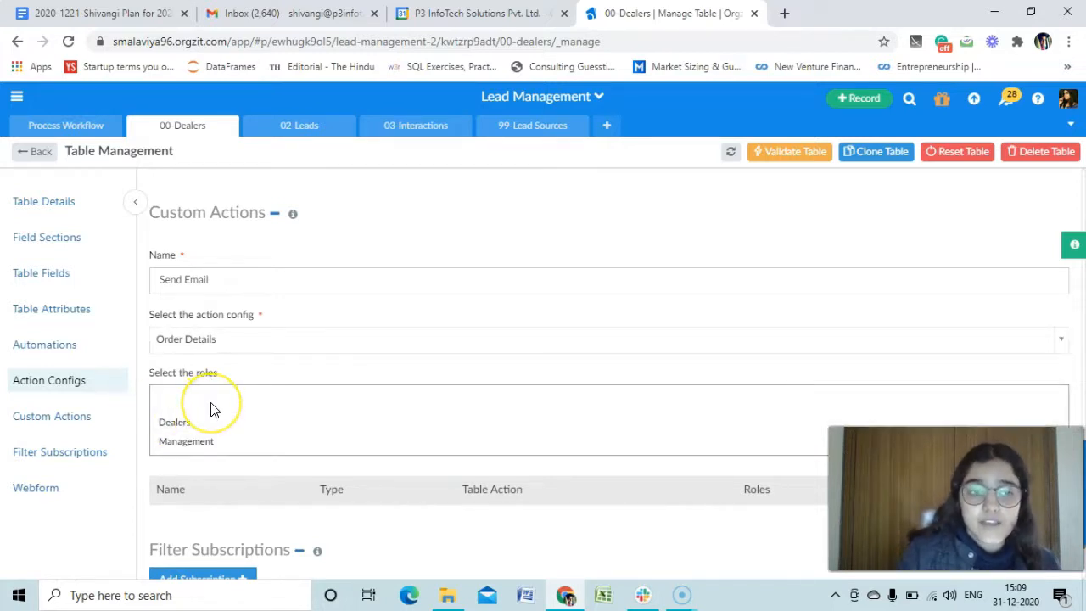
click(186, 443)
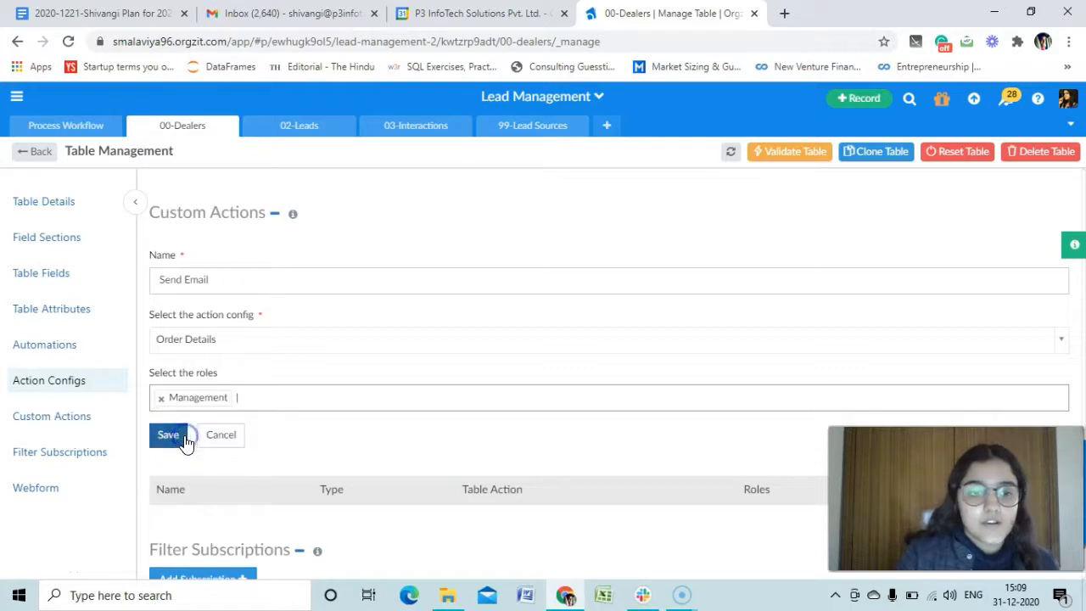
click(171, 438)
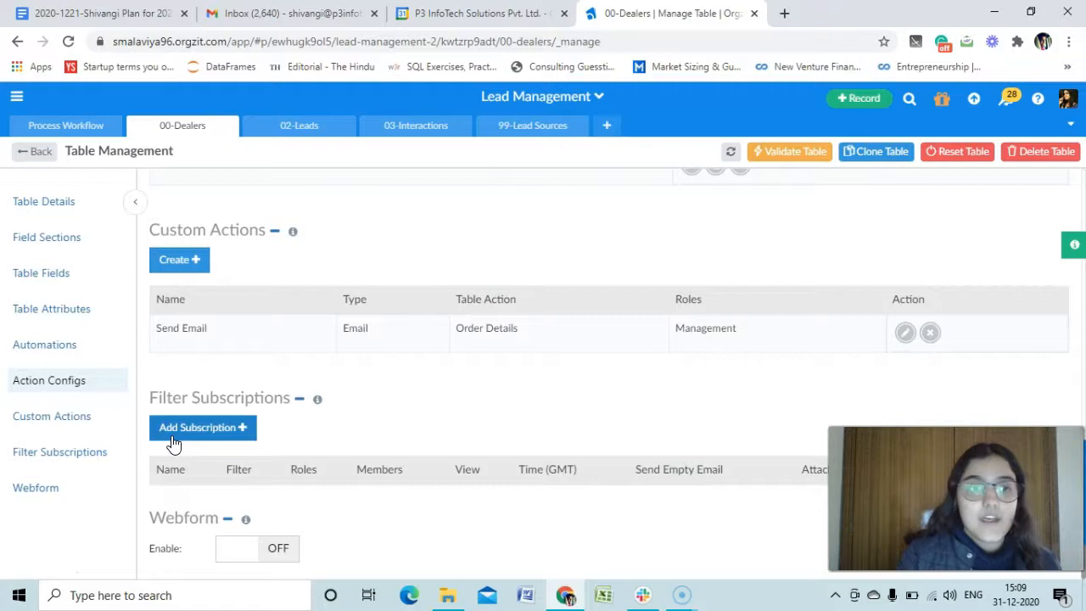
- Return to the 00-Dealers records and view the custom actions offered for the Becker Autos & Trailers record
scroll(181, 242, up, 1)
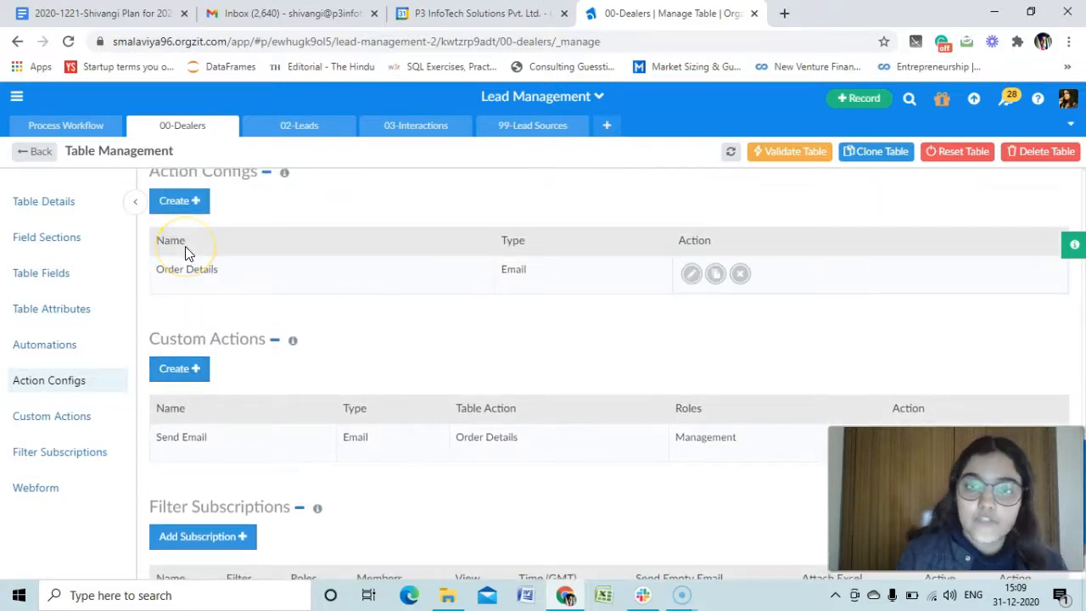
click(27, 155)
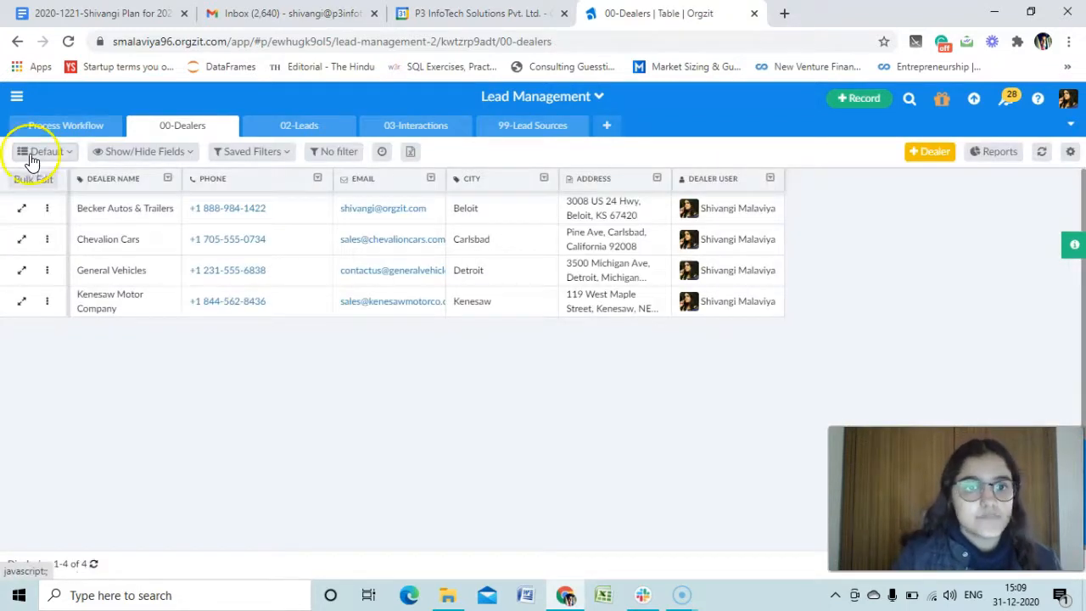
click(46, 212)
click(46, 214)
click(48, 212)
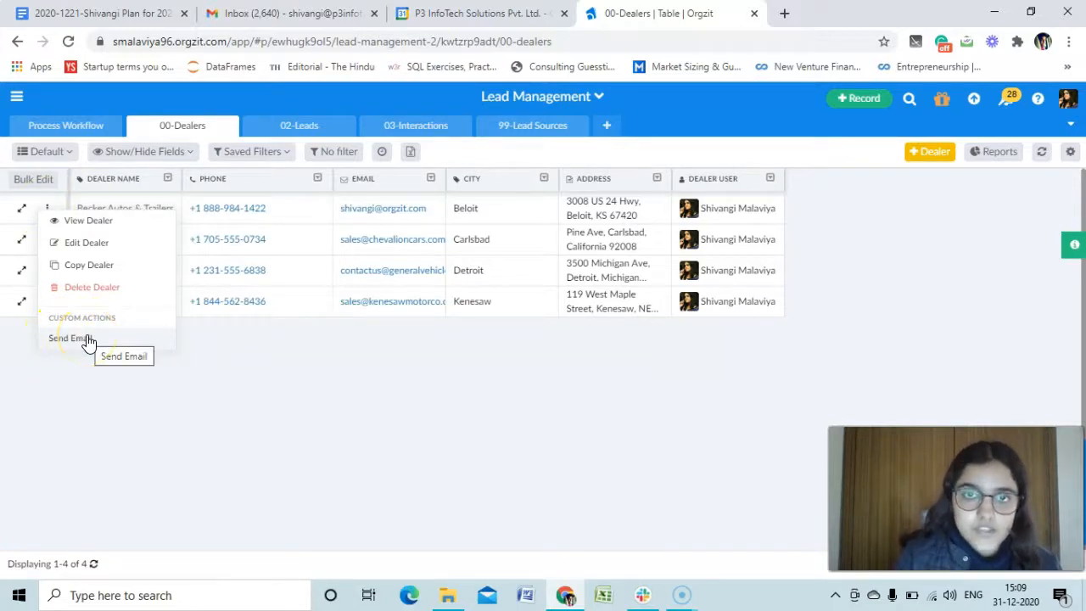
click(23, 210)
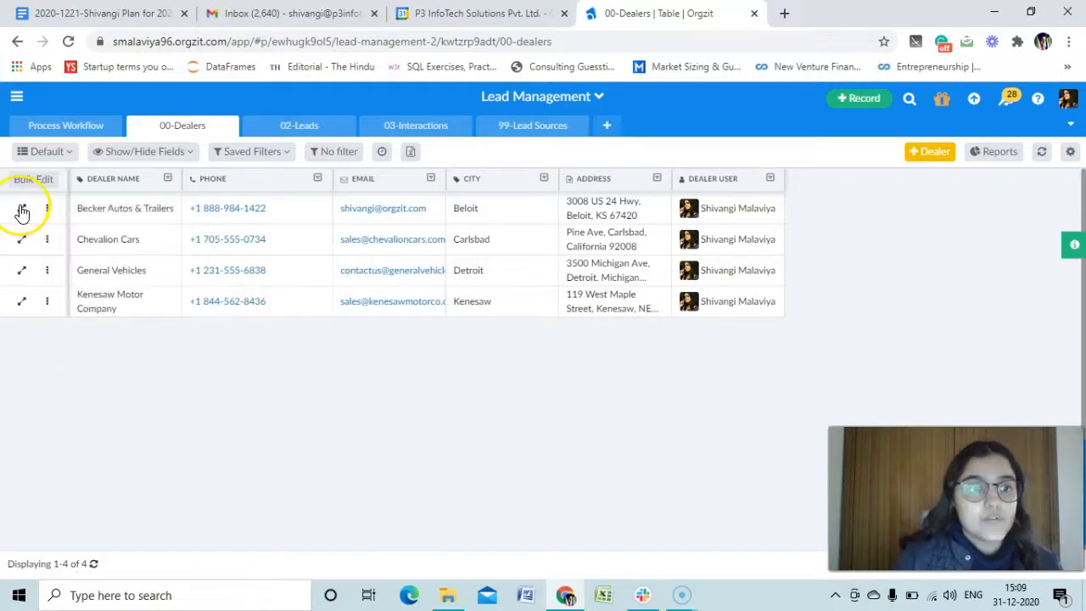
- Run the Send Email action from the Becker Autos & Trailers record details and expand the sent email in its interactions
click(21, 208)
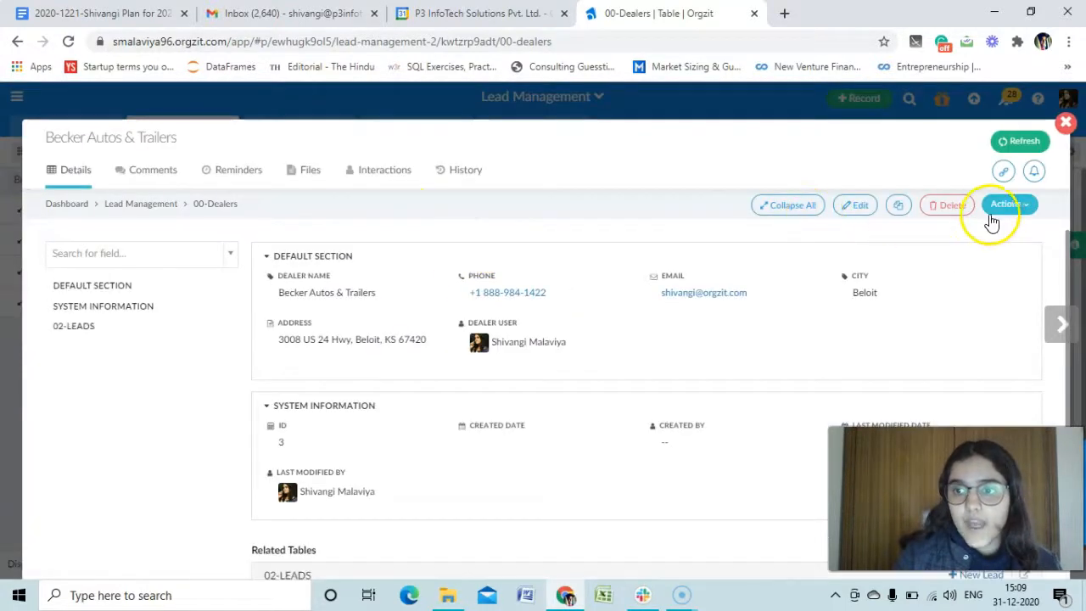
click(1006, 212)
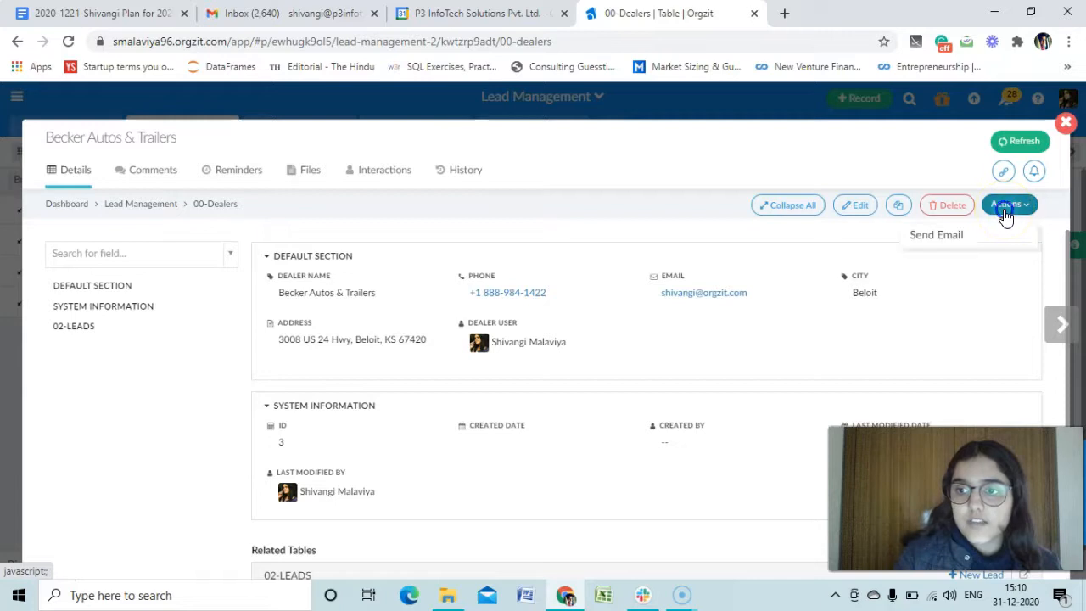
click(949, 240)
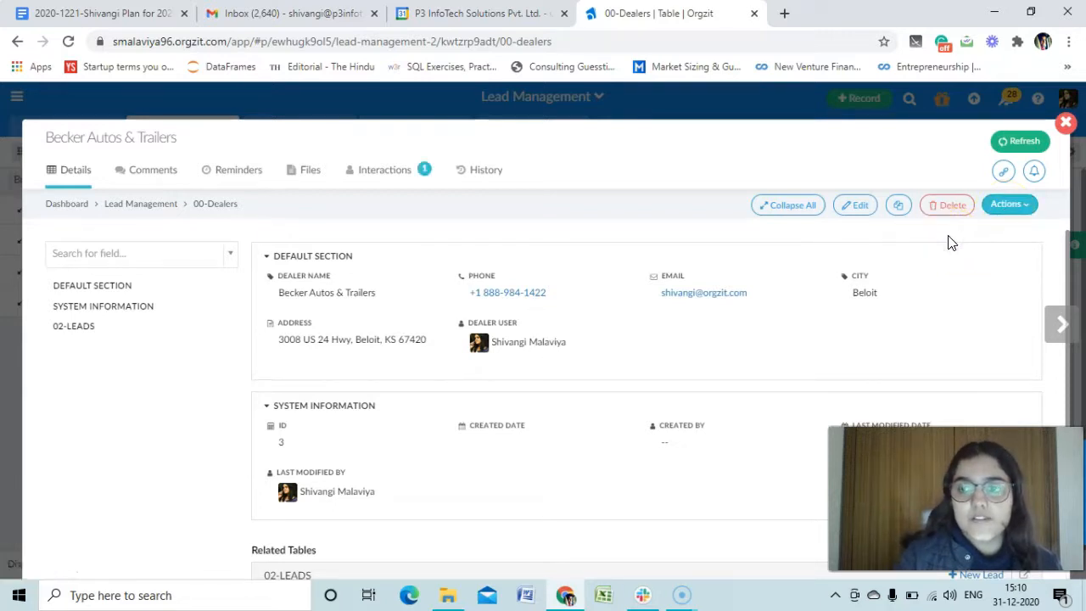
click(407, 182)
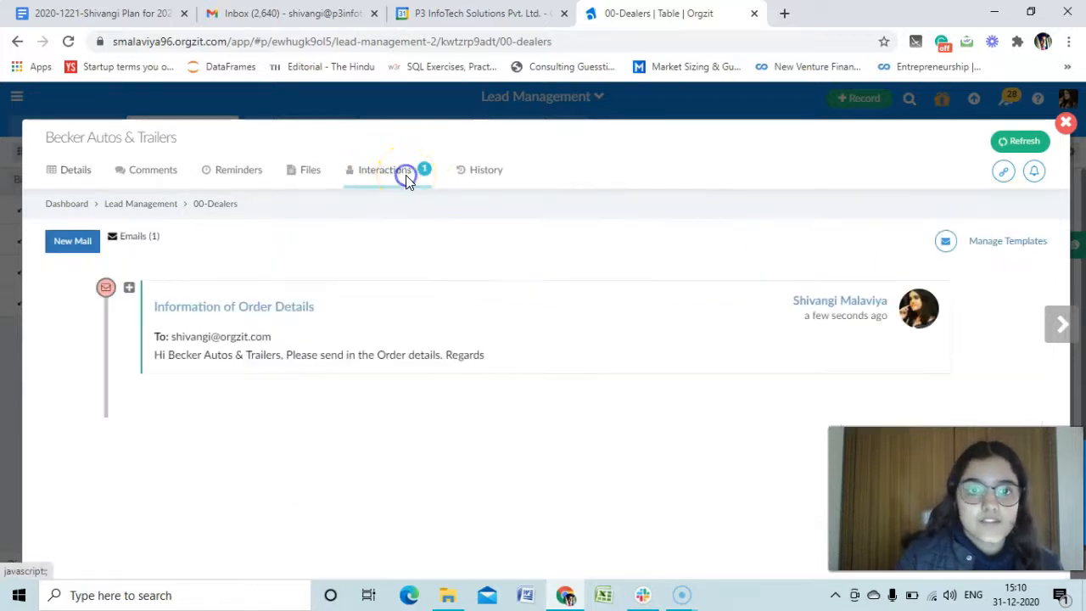
click(129, 289)
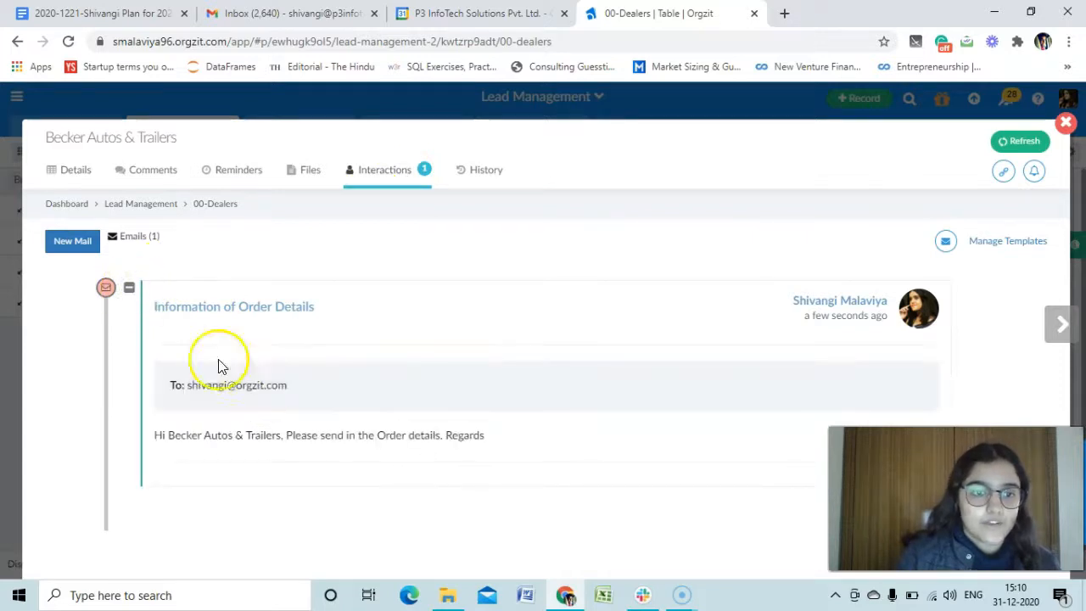